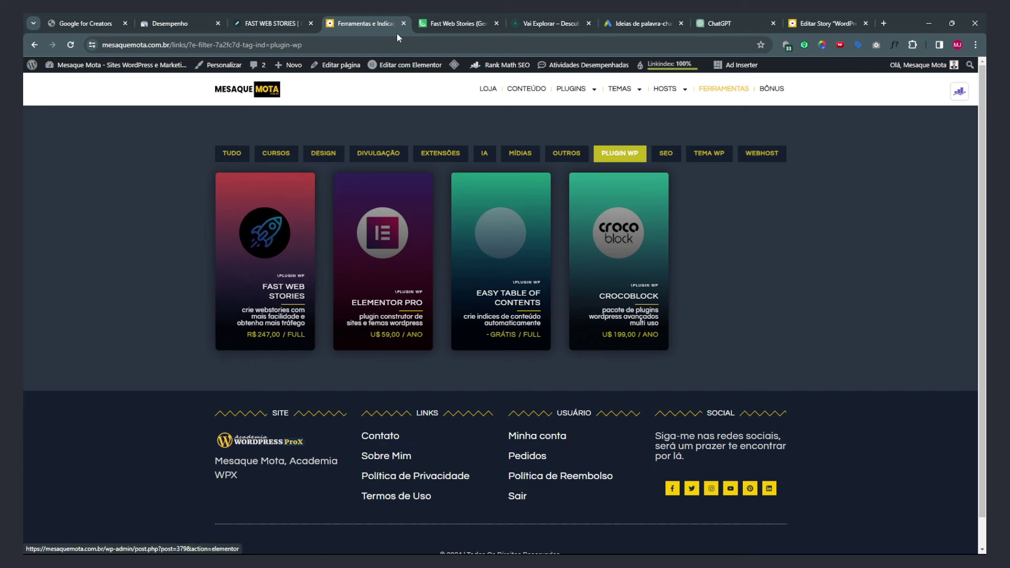
- Buy Fast Web Stories (Gerador de Web Stories) on the Kiwify checkout page using Pix as the payment method
click(433, 26)
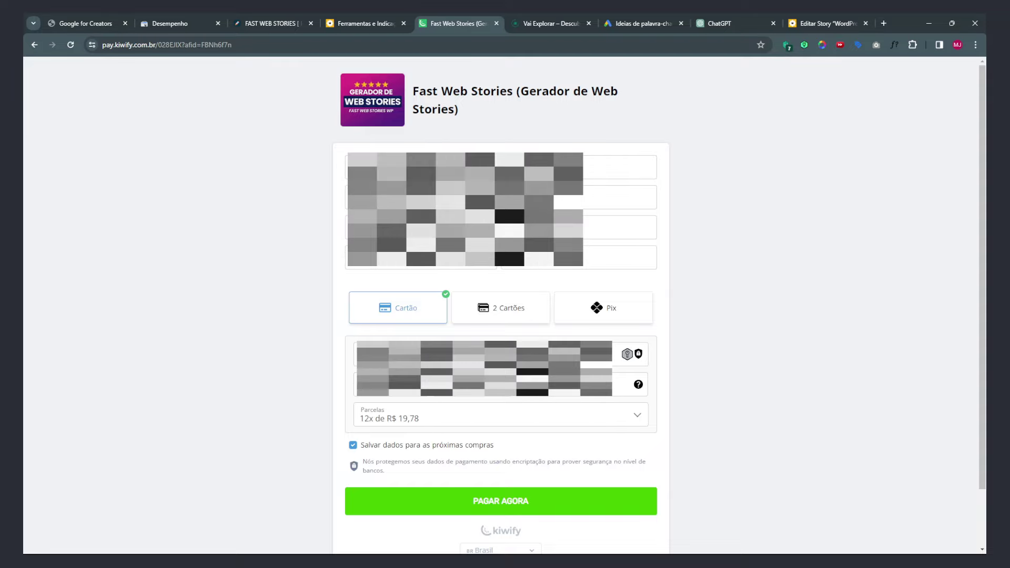
click(598, 309)
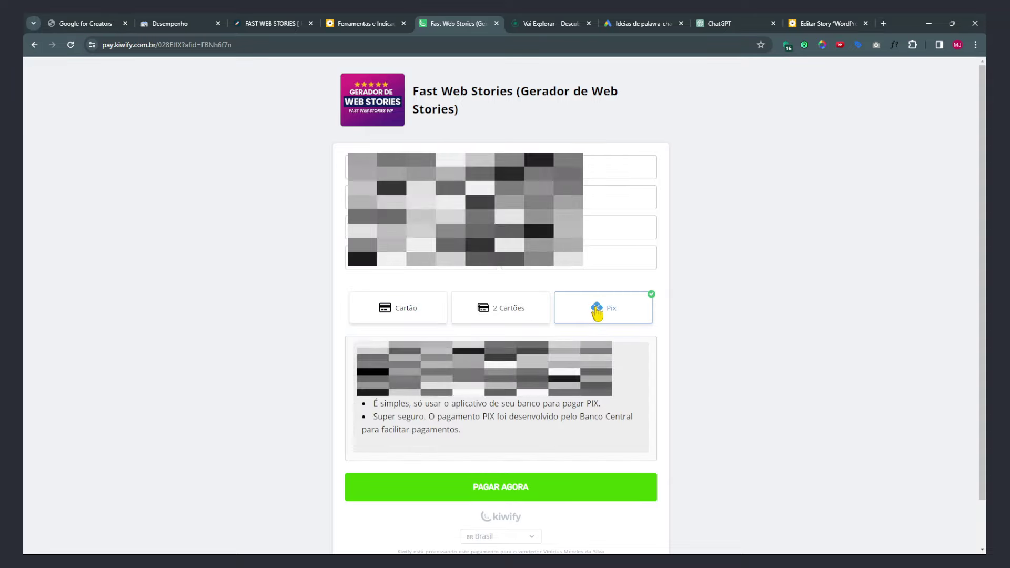
click(500, 487)
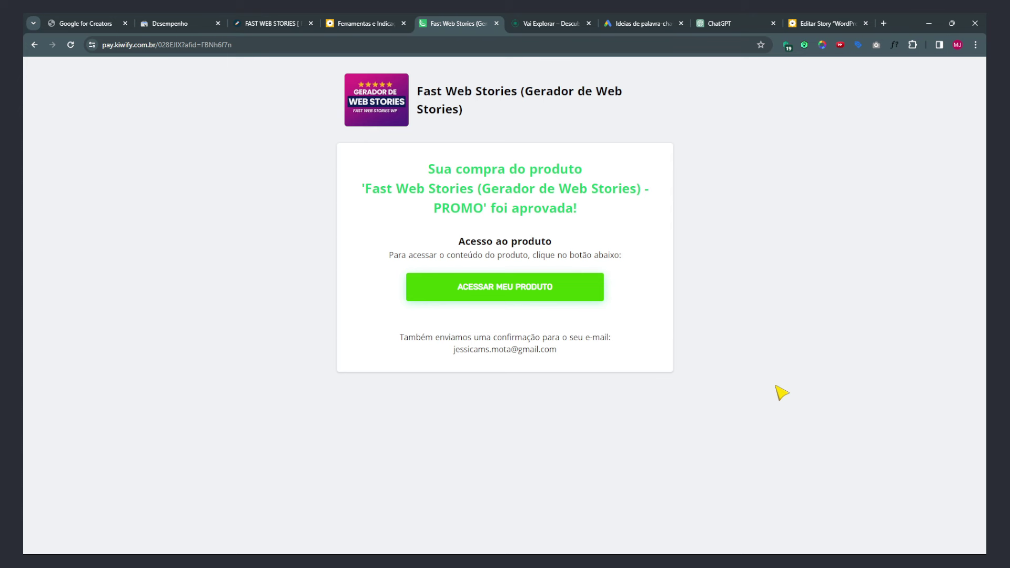
- Access the purchased product and download gerador-web-1.7.1.zip from the licence installation and activation lesson
click(549, 289)
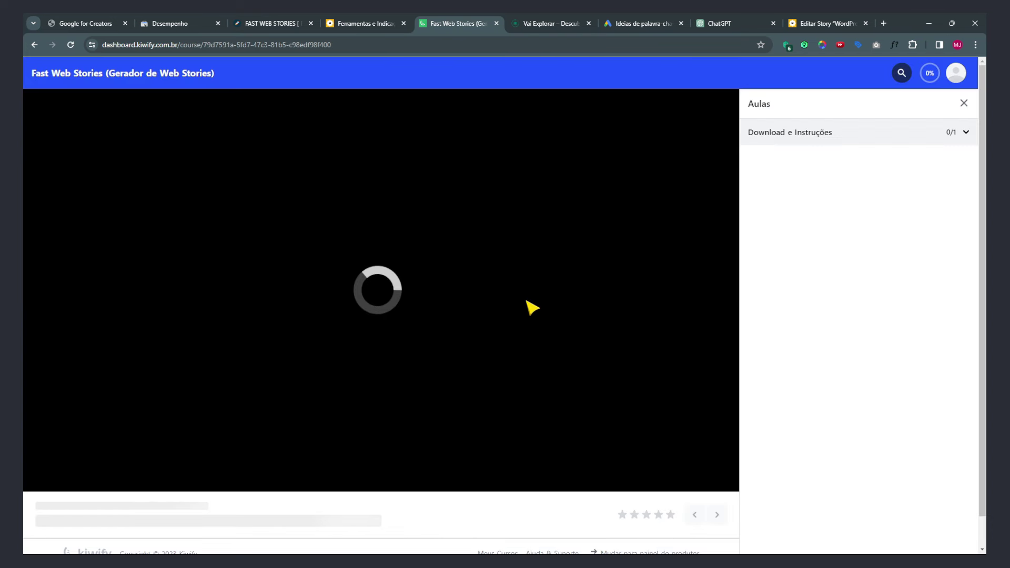
scroll(638, 444, down, 1)
scroll(317, 301, up, 1)
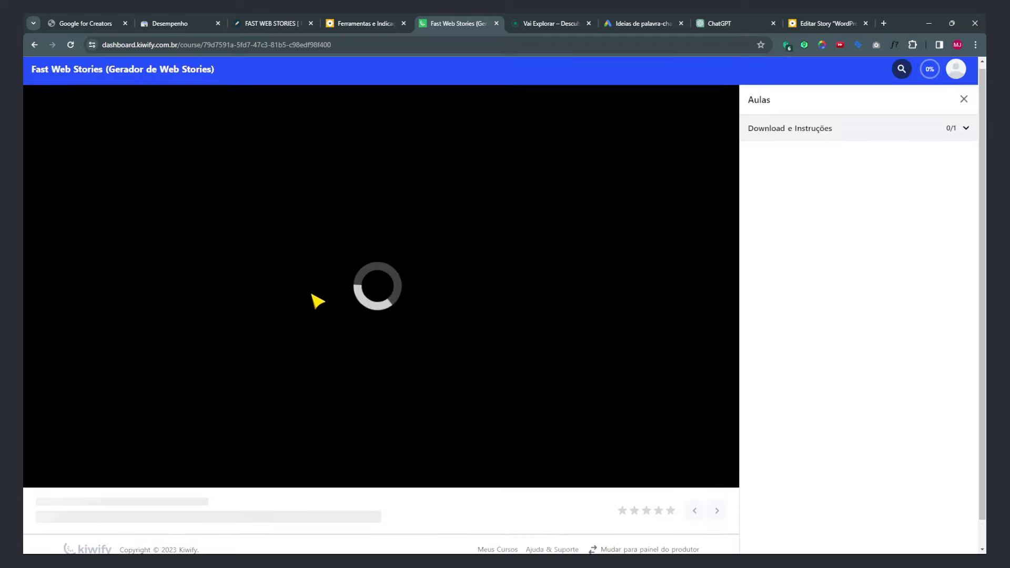
click(778, 128)
click(781, 153)
scroll(54, 526, down, 8)
click(54, 526)
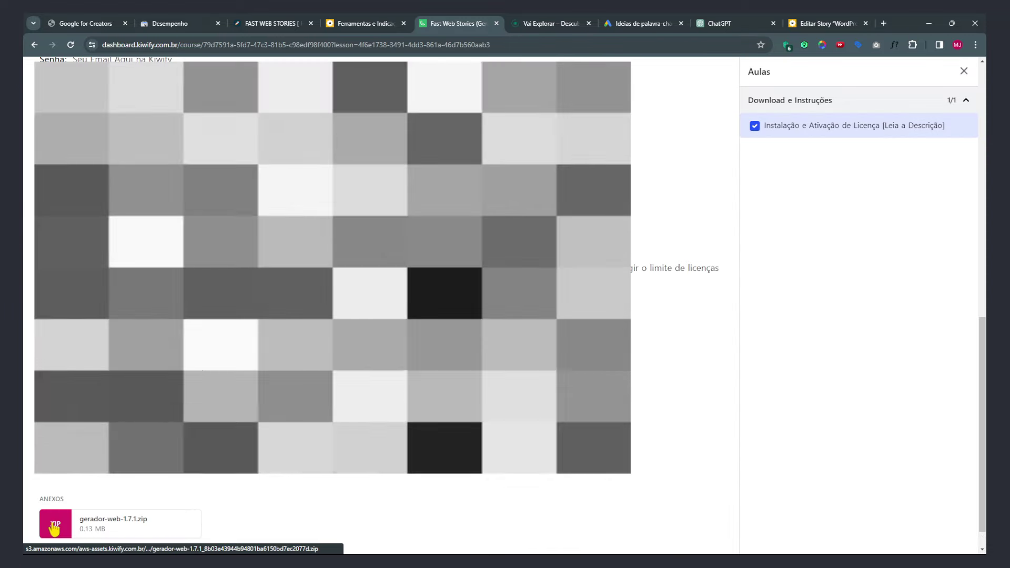
- Check the recent downloads for the plugin file and look over the Vai Explorar home page
scroll(316, 264, up, 10)
click(550, 24)
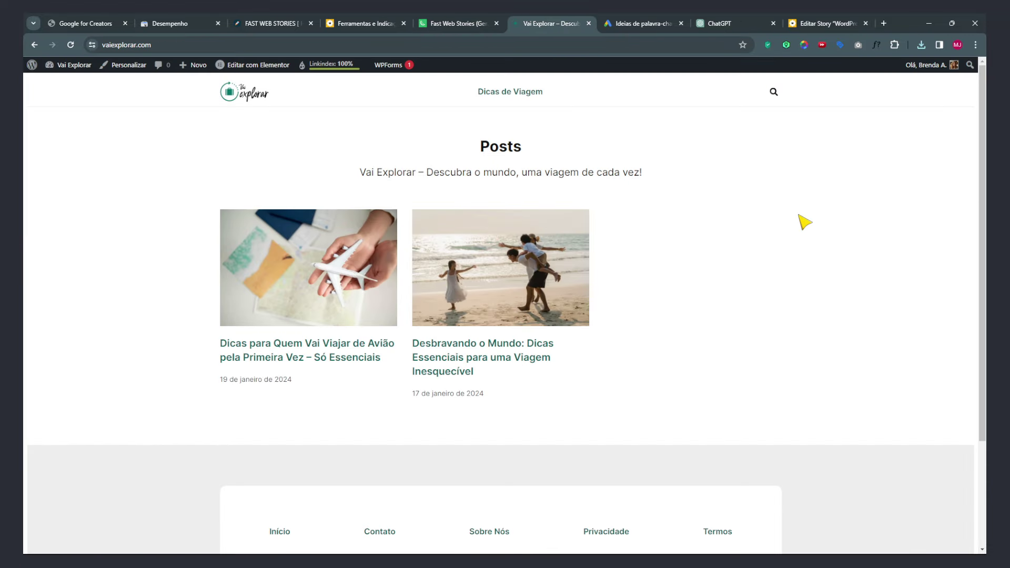
click(921, 45)
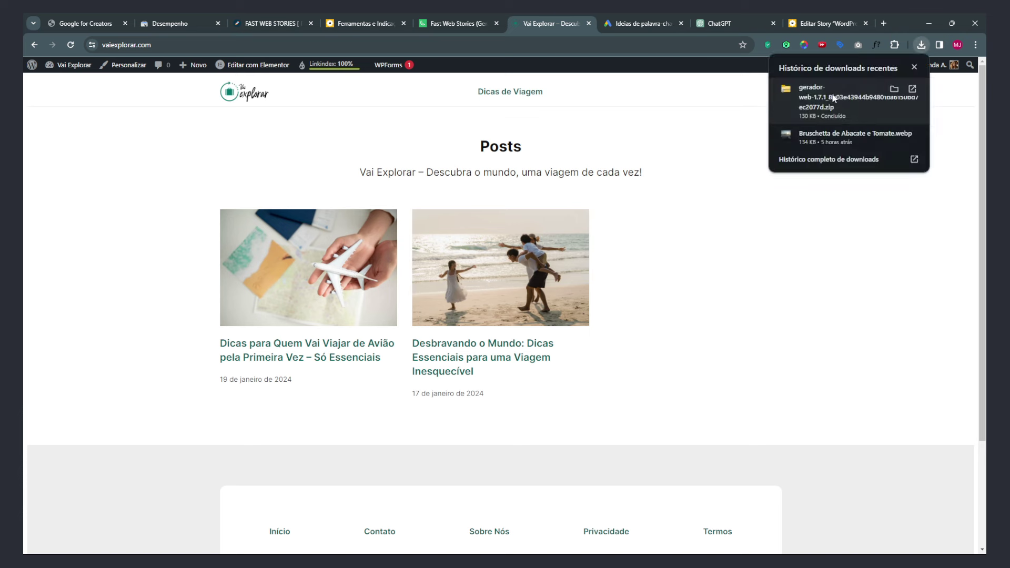
click(831, 234)
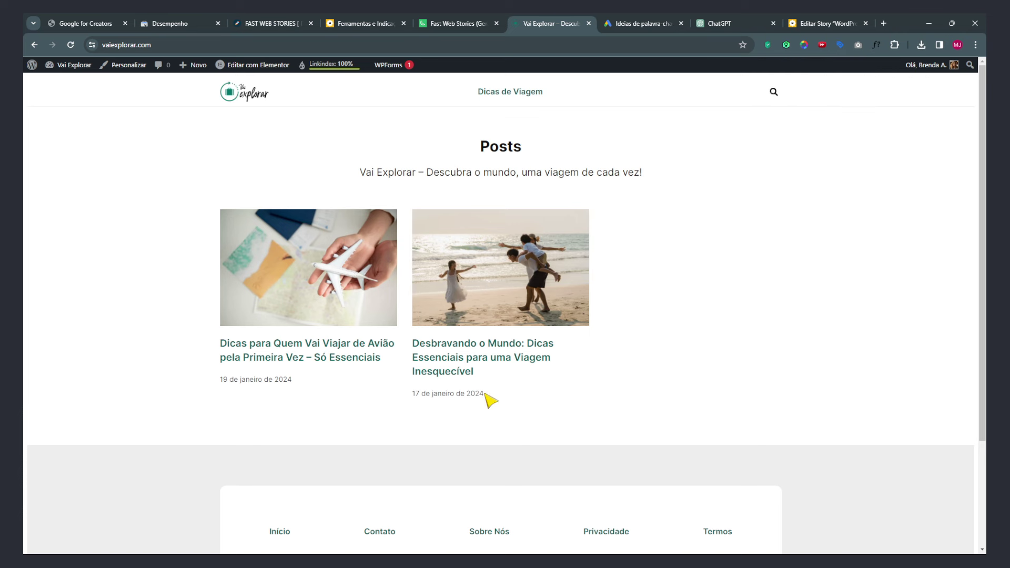
scroll(550, 410, down, 3)
scroll(558, 403, up, 3)
scroll(676, 315, down, 3)
scroll(732, 337, up, 3)
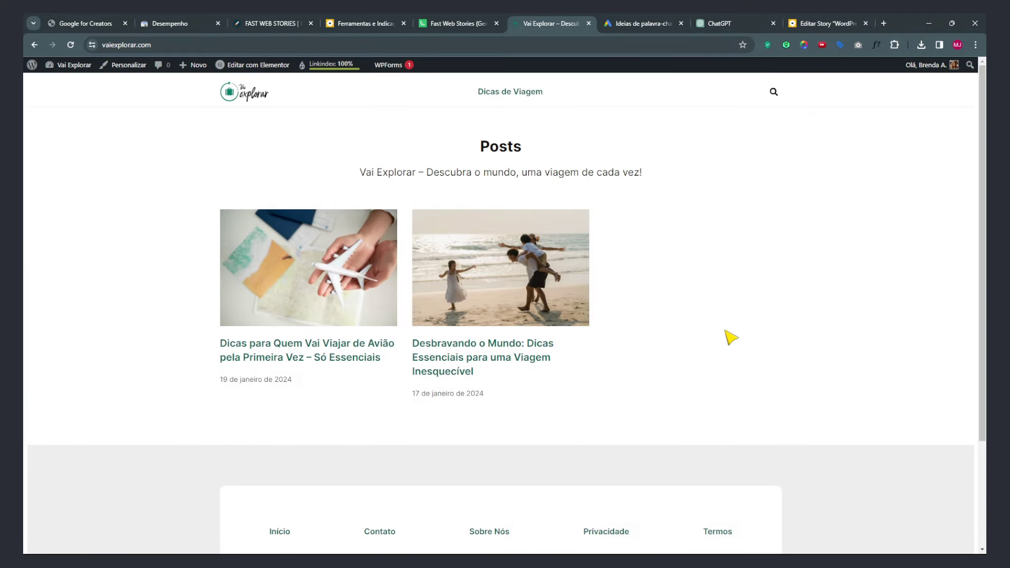
- Open the page for adding plugins in the Vai Explorar WordPress dashboard
click(67, 67)
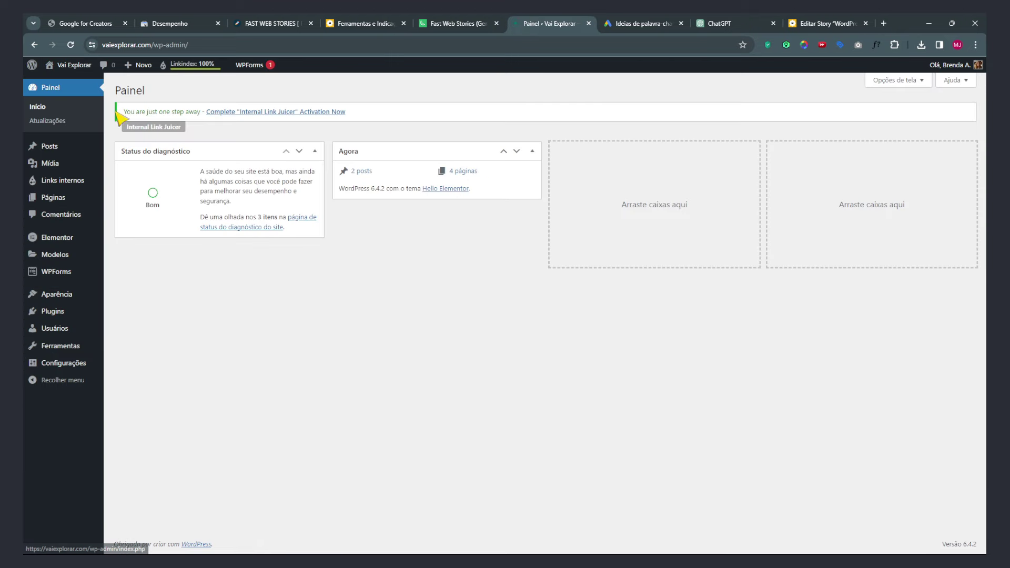
mouse_move(74, 314)
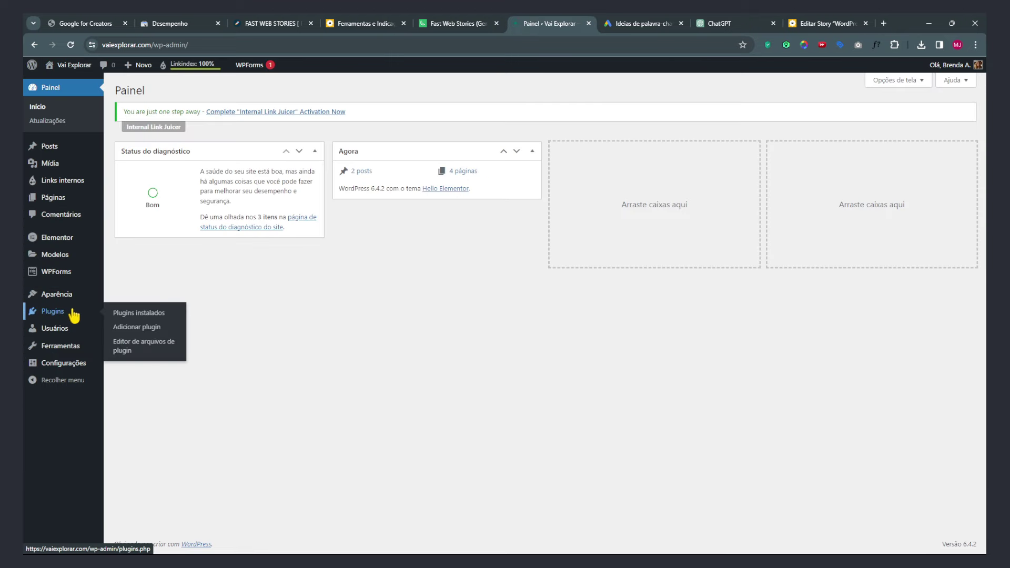
click(139, 331)
- Scan the downloaded gerador-web-1.7.1 zip file for viruses with Kaspersky from its download folder
click(921, 44)
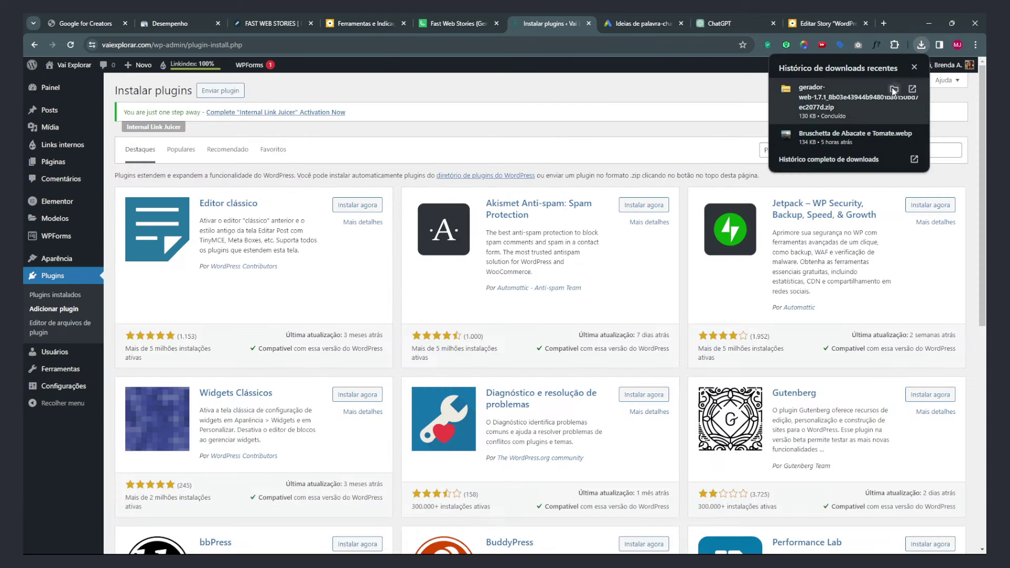
click(893, 88)
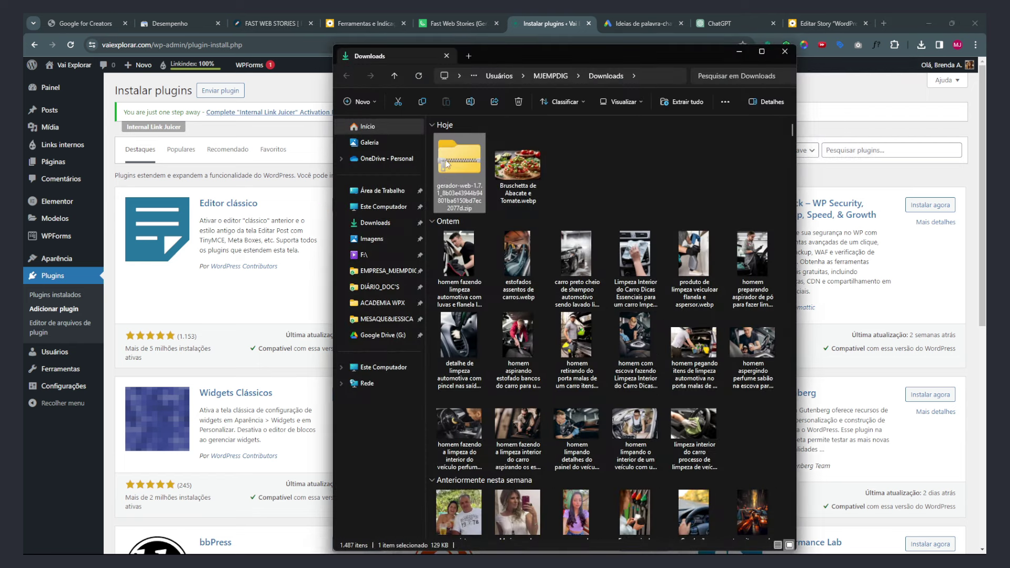
right_click(447, 161)
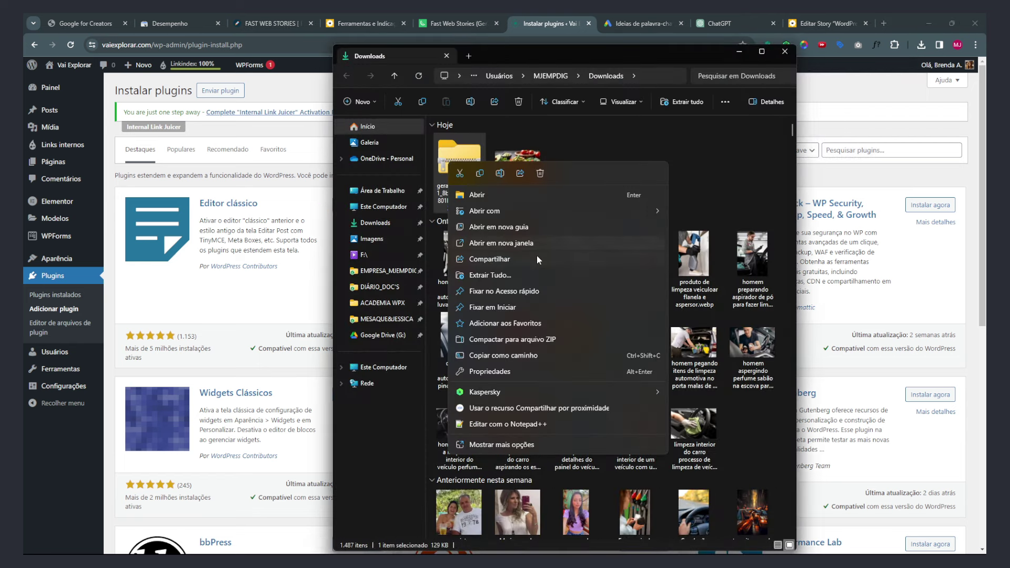
mouse_move(539, 392)
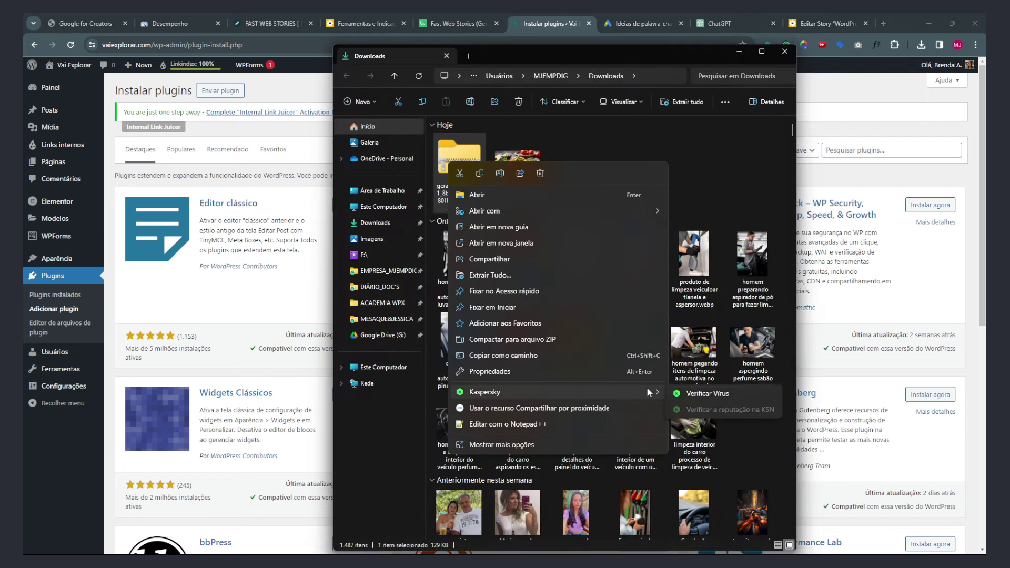
click(709, 388)
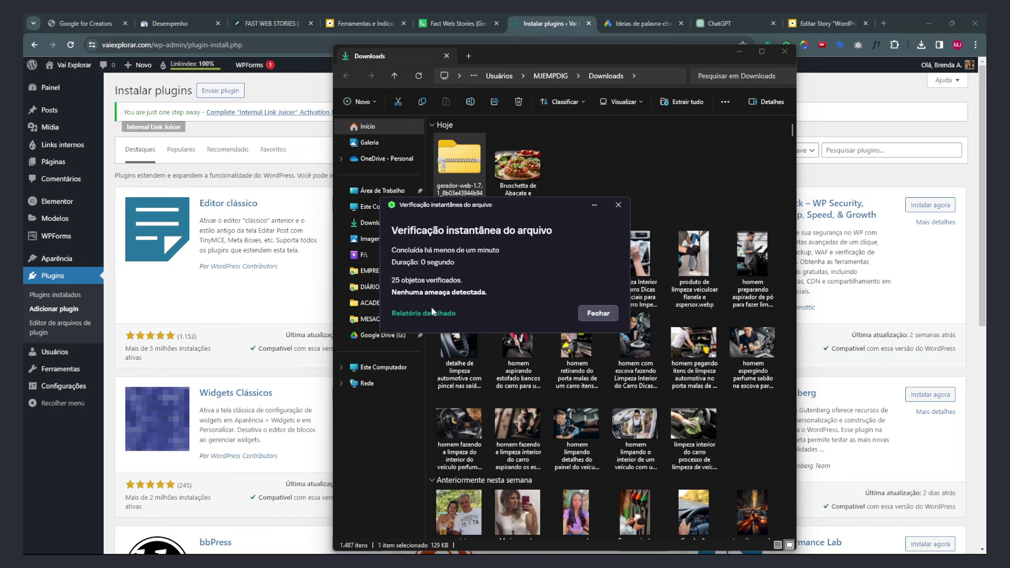
click(598, 314)
- Upload the gerador-web-1.7.1 zip as a plugin, install it and activate it
click(921, 45)
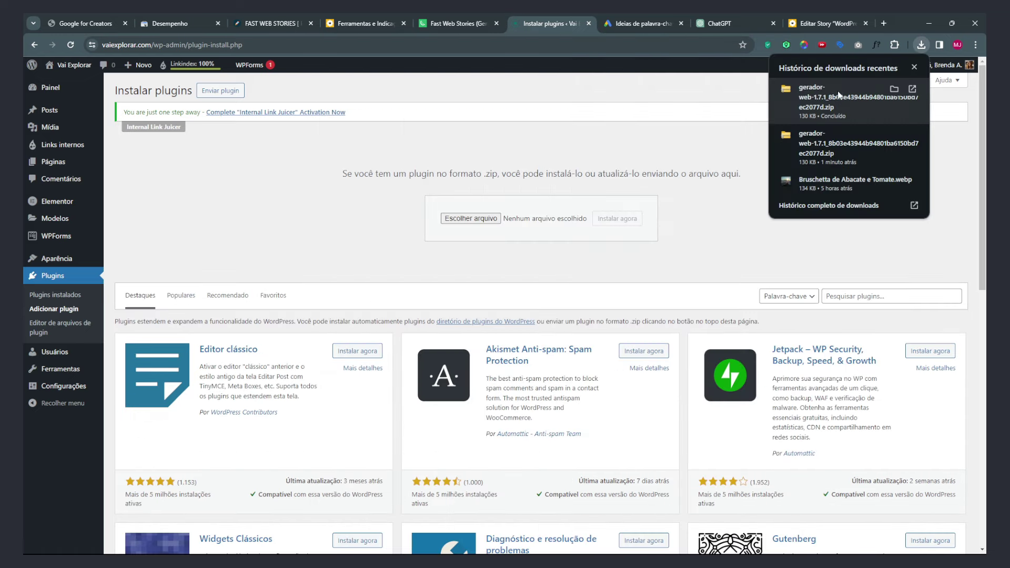
drag(839, 97, 482, 219)
click(612, 220)
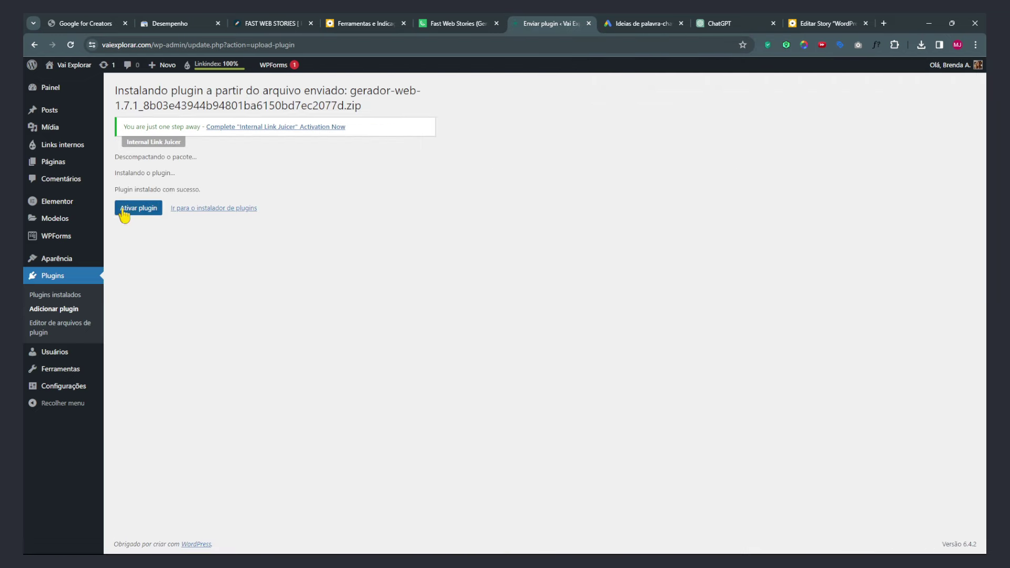
click(124, 210)
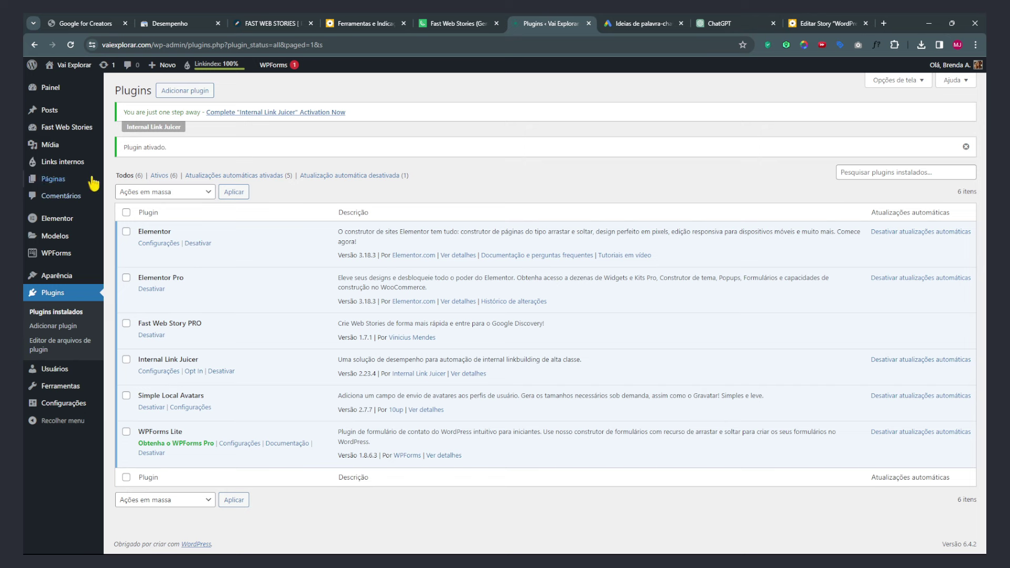
- Open the list of all stories in the Fast Web Stories plugin
mouse_move(55, 112)
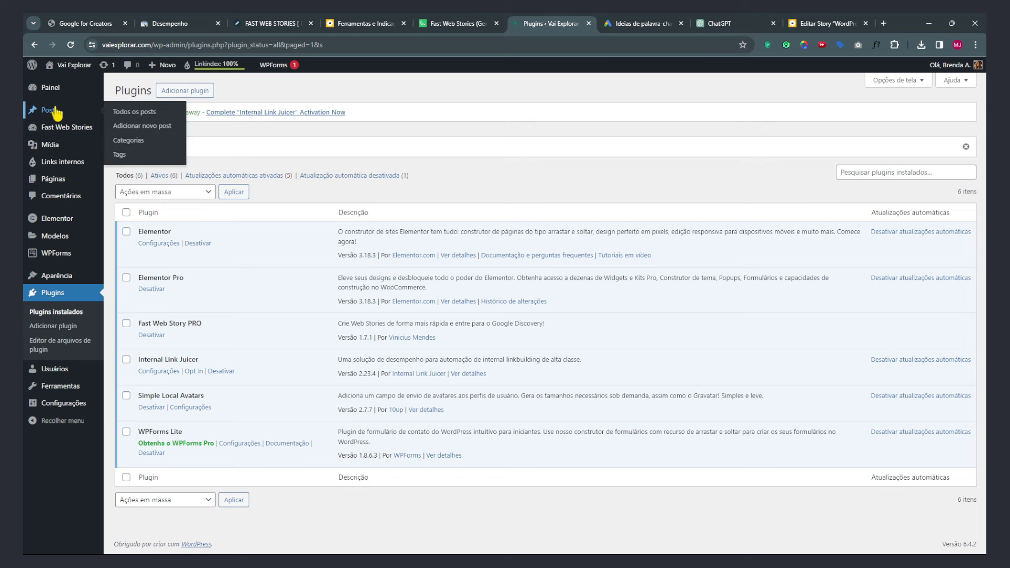
click(74, 133)
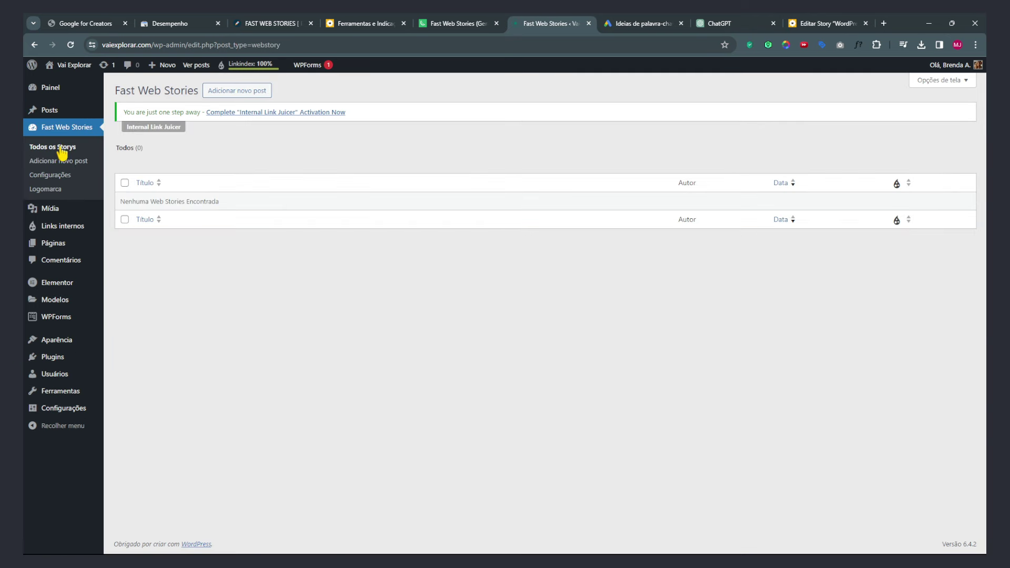
mouse_move(322, 557)
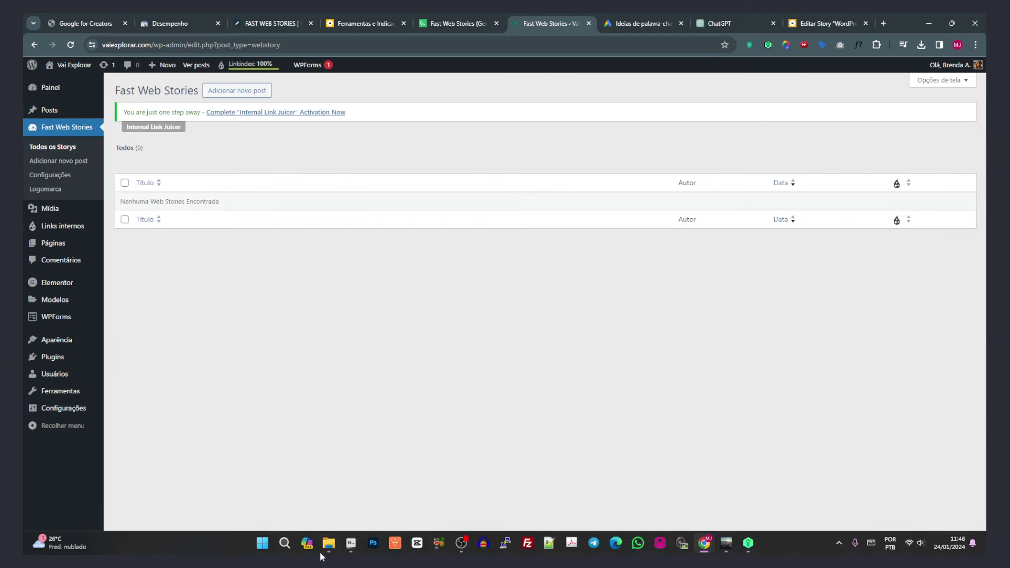
- Upload cropped-logo-blog-vai-explorar-viagens-e-turismo.png as the Fast Web Stories logo
click(47, 193)
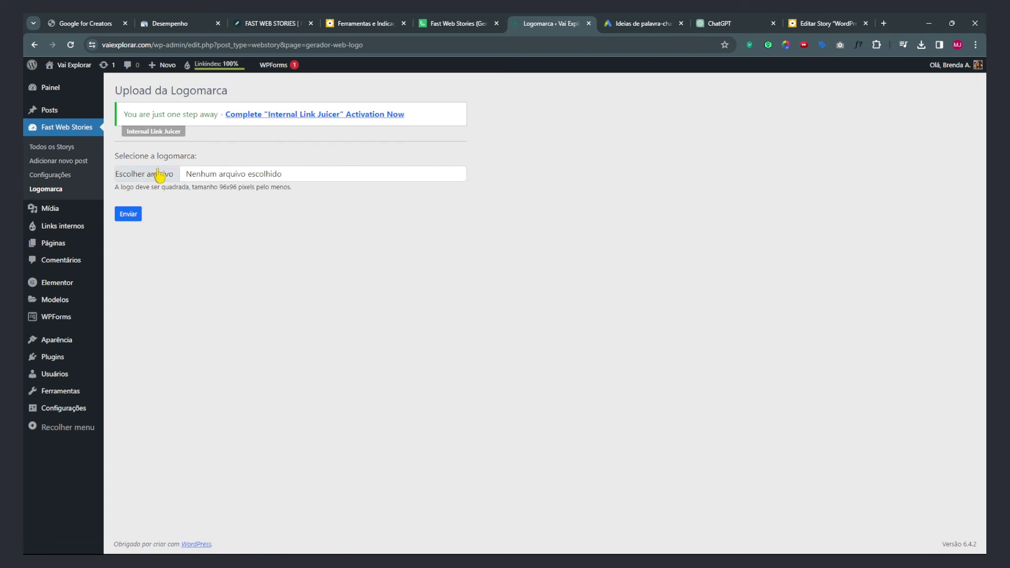
drag(219, 187, 234, 188)
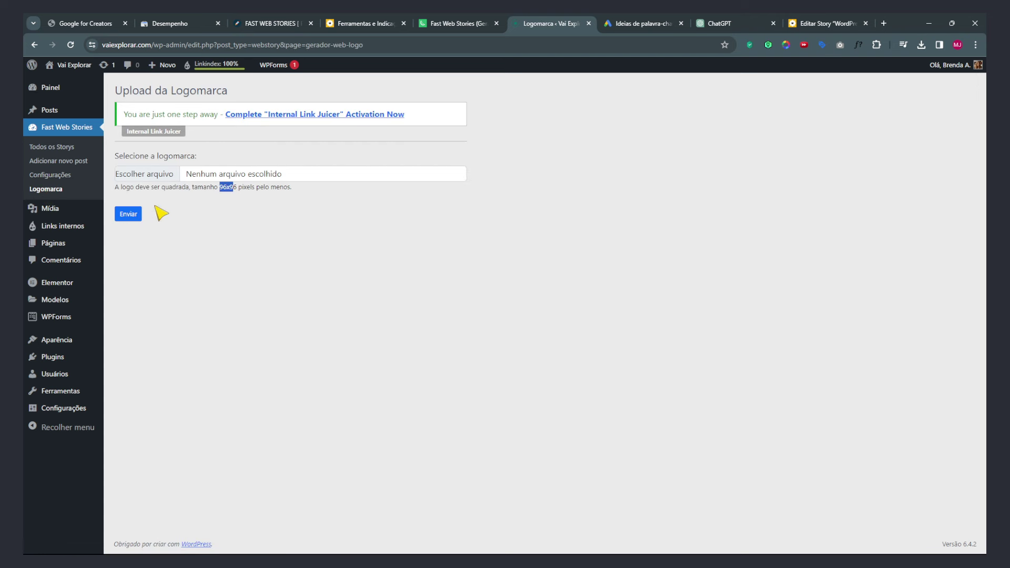
click(153, 175)
click(922, 45)
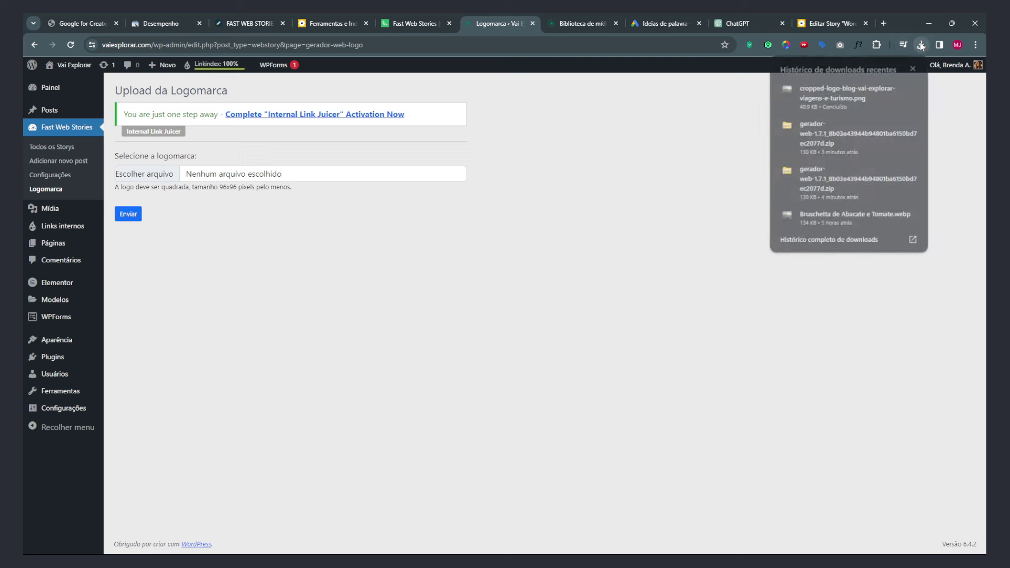
drag(847, 92, 155, 180)
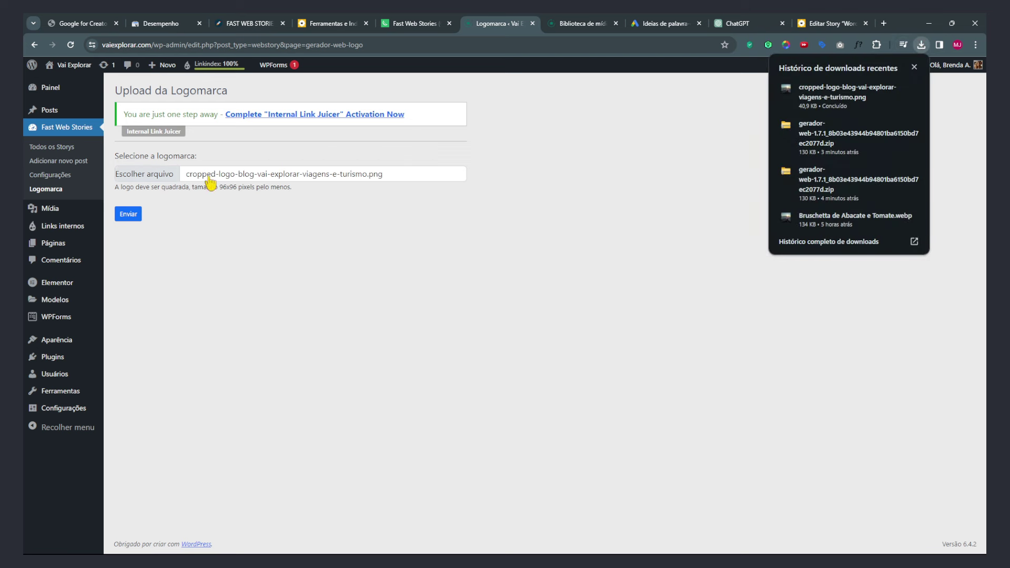
click(128, 215)
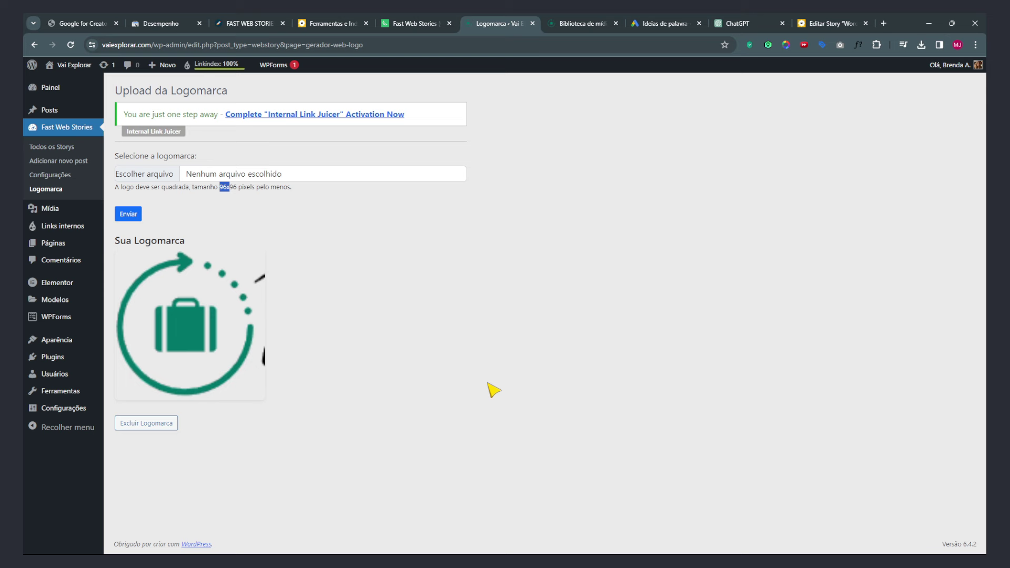
click(151, 438)
- Review the Fast Web Stories settings fields for licence, Analytics GA4, ADX, AdSense, Facebook Pixel and the available default themes
click(57, 179)
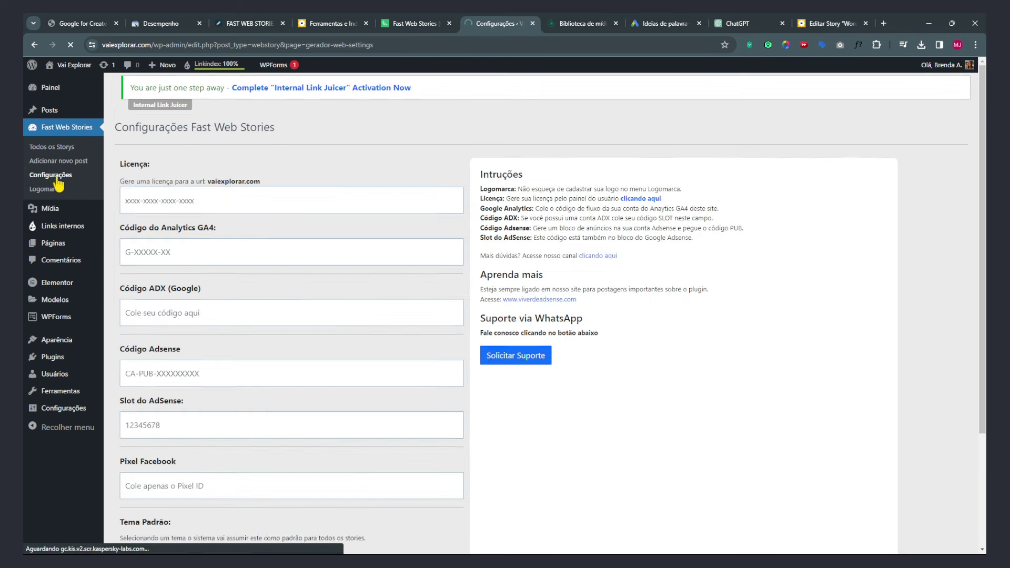
scroll(263, 383, down, 3)
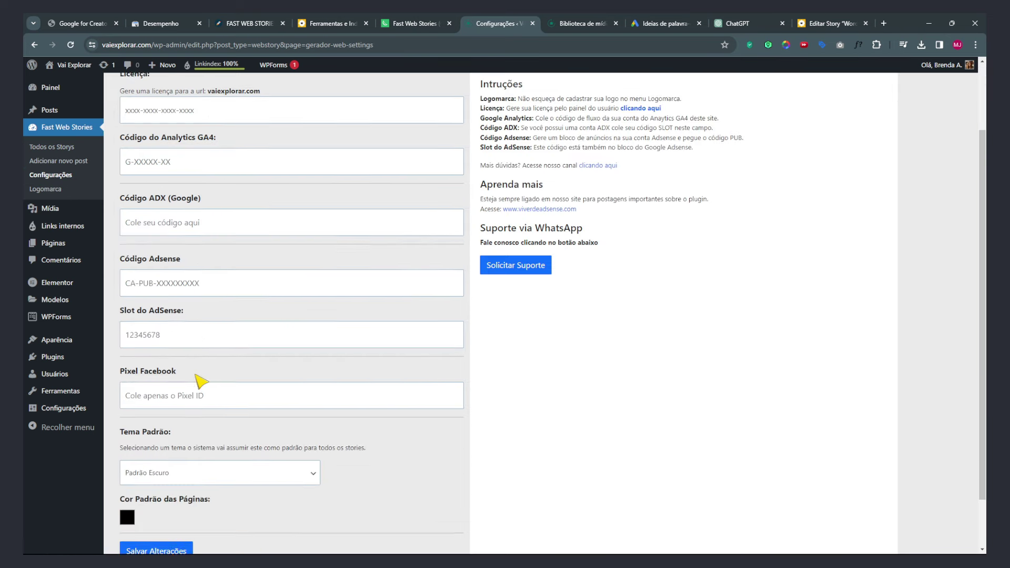
scroll(187, 363, up, 3)
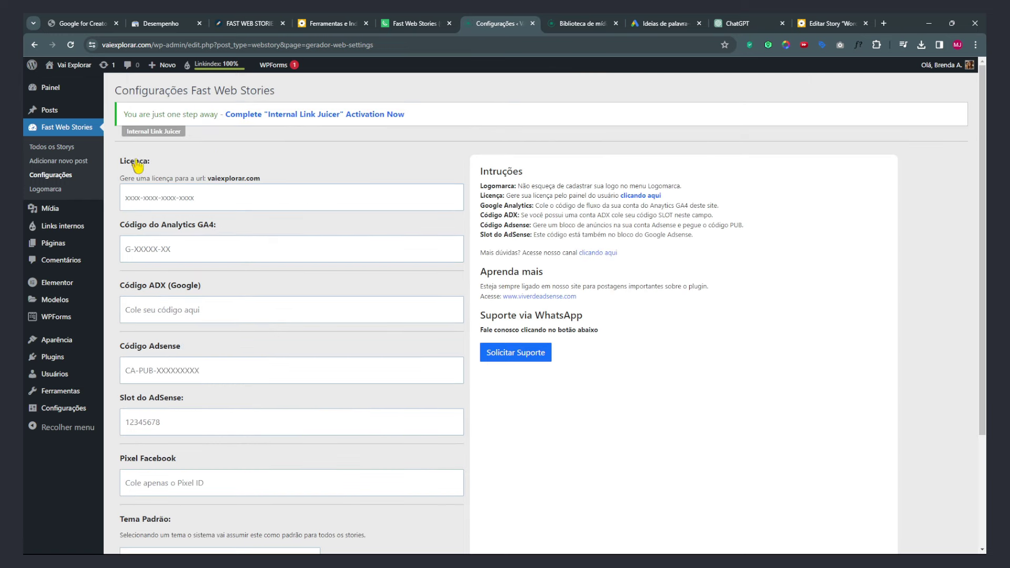
click(158, 203)
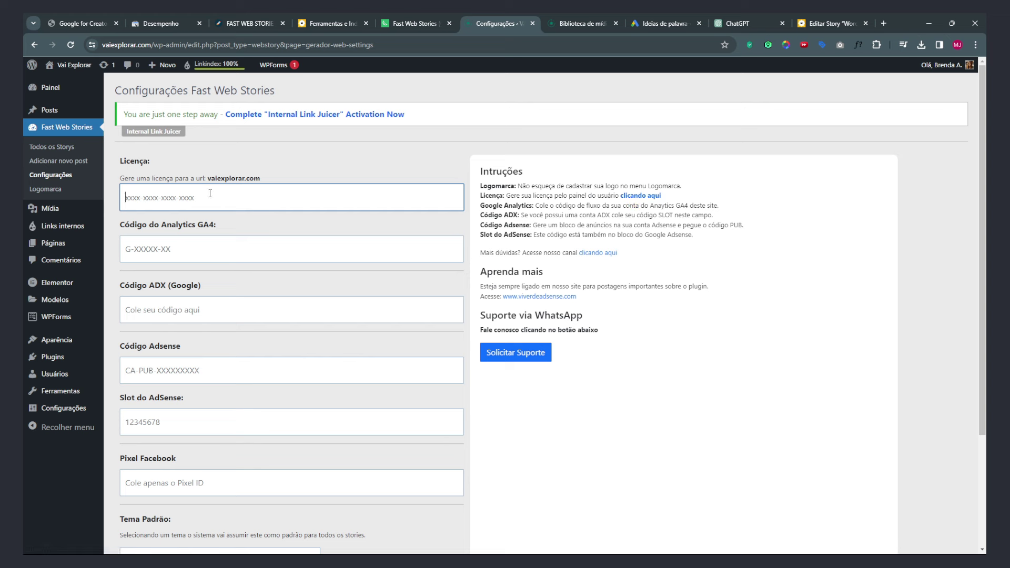
click(156, 251)
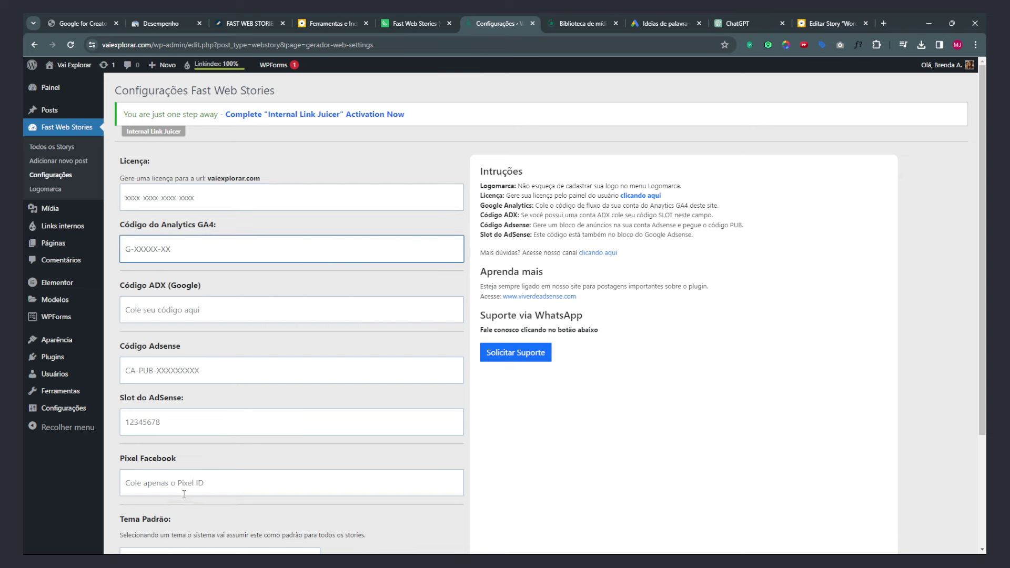
scroll(209, 467, down, 3)
scroll(260, 449, up, 3)
click(157, 300)
scroll(158, 297, down, 2)
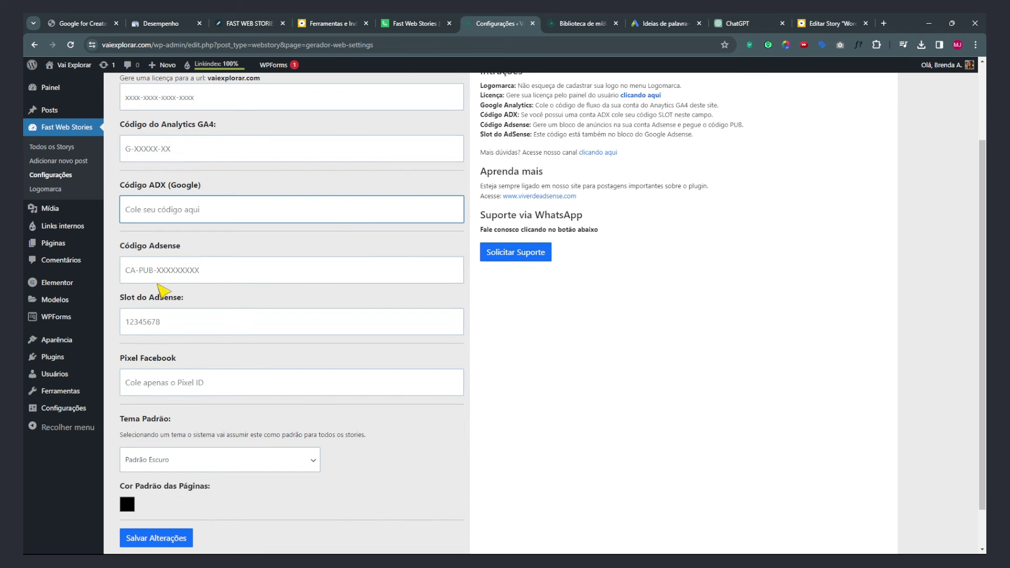
click(166, 273)
click(167, 325)
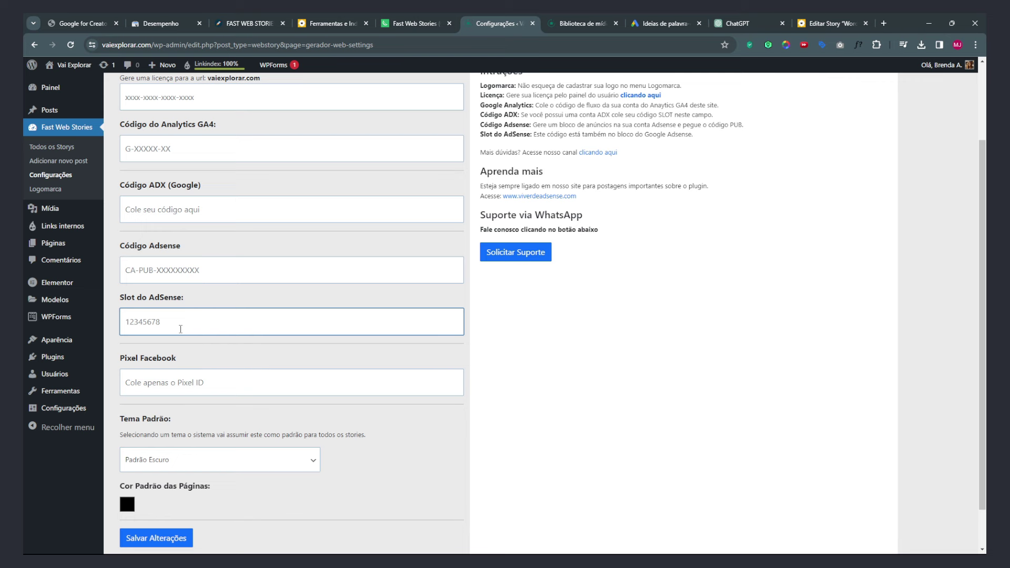
click(154, 375)
scroll(178, 389, down, 1)
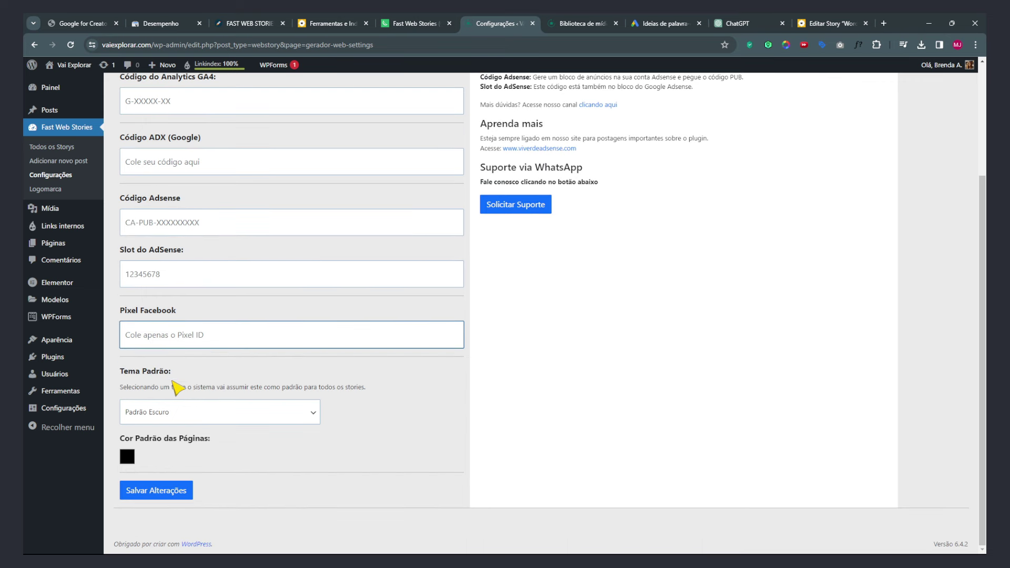
click(170, 413)
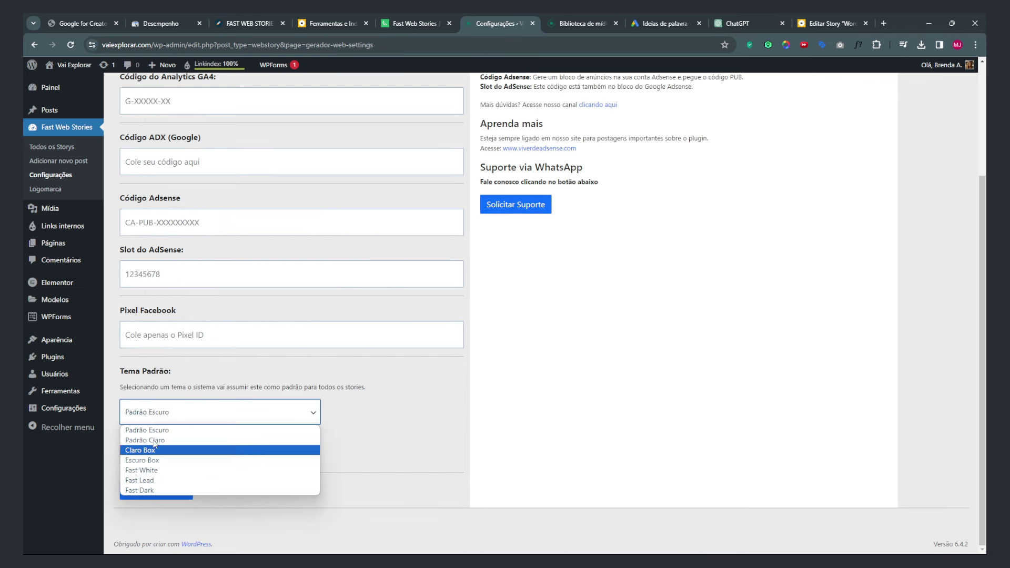
click(433, 425)
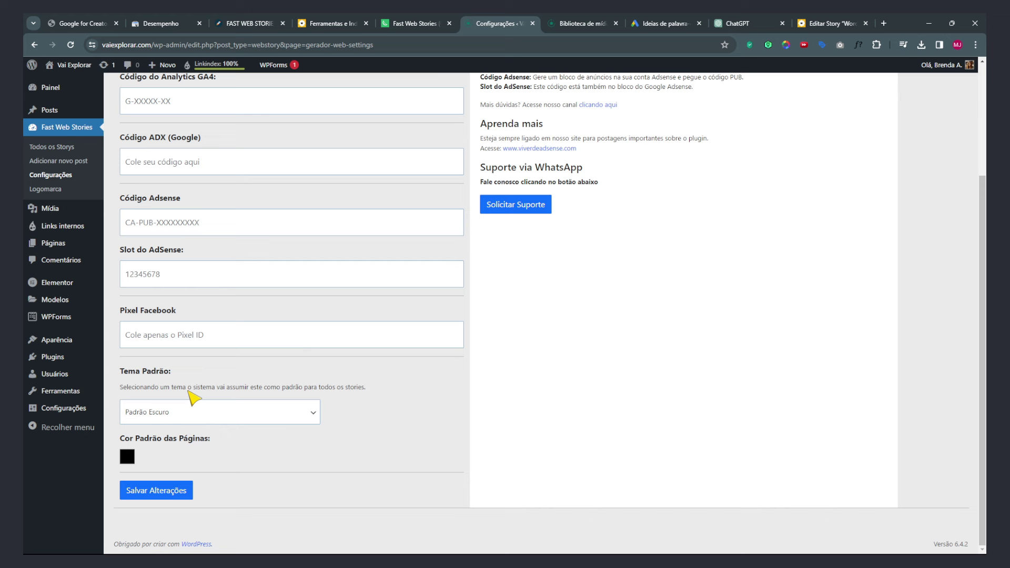
- Set the default page colour to green in the Fast Web Stories settings and save the changes
click(129, 458)
drag(169, 410, 198, 339)
click(169, 494)
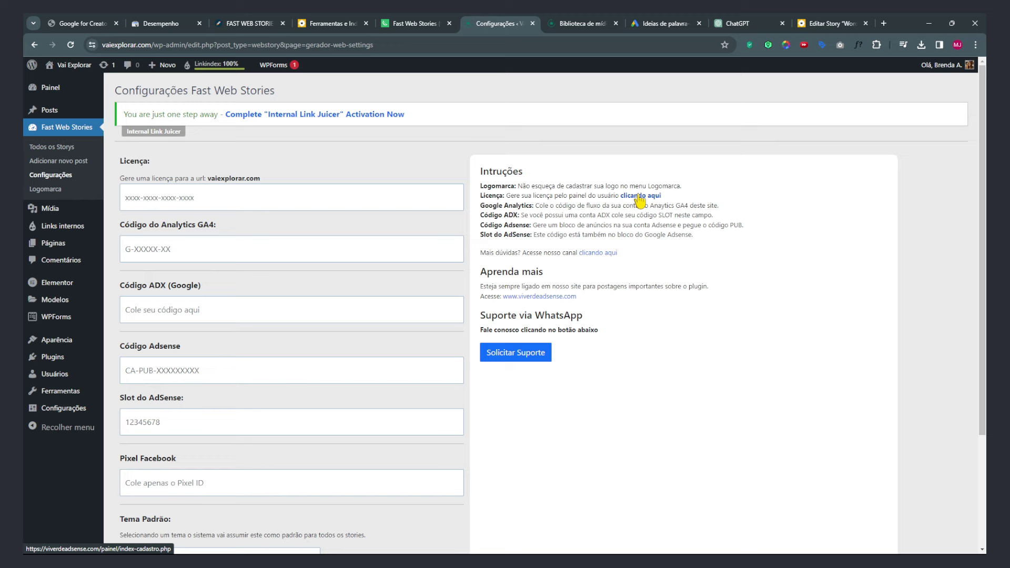
click(640, 198)
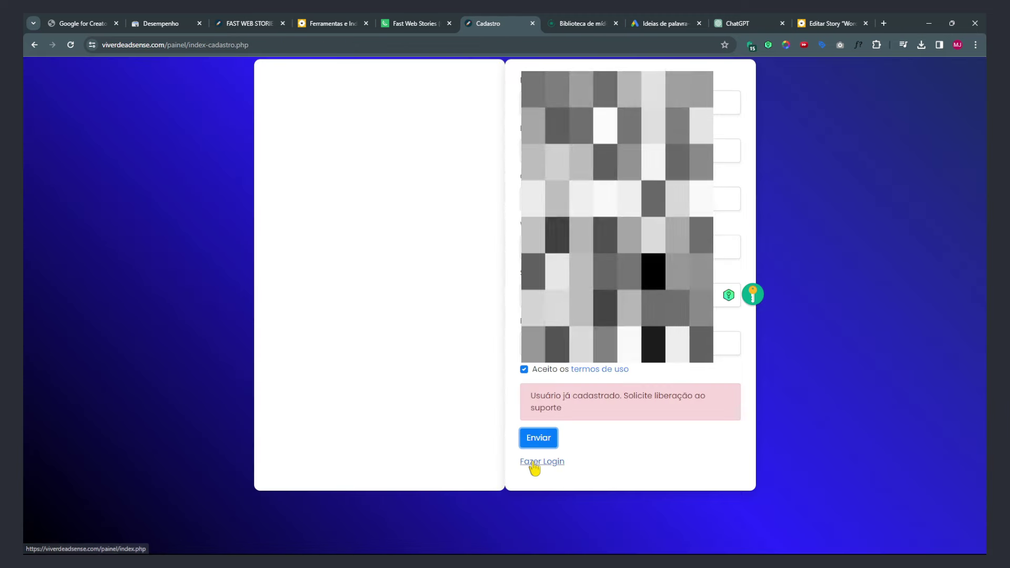
click(534, 463)
click(419, 237)
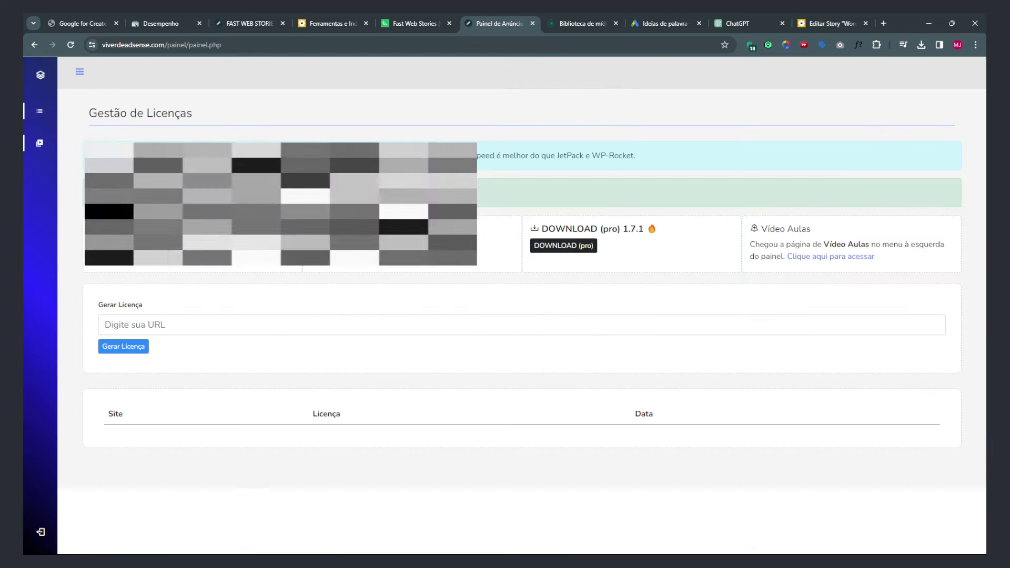
click(212, 326)
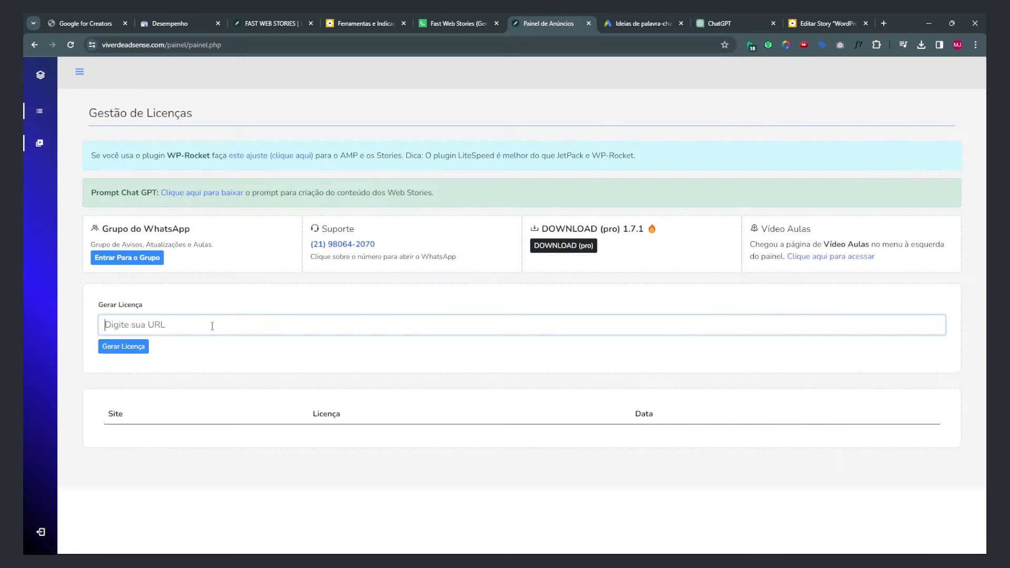
text(https://vaiexplorar.com/)
click(131, 347)
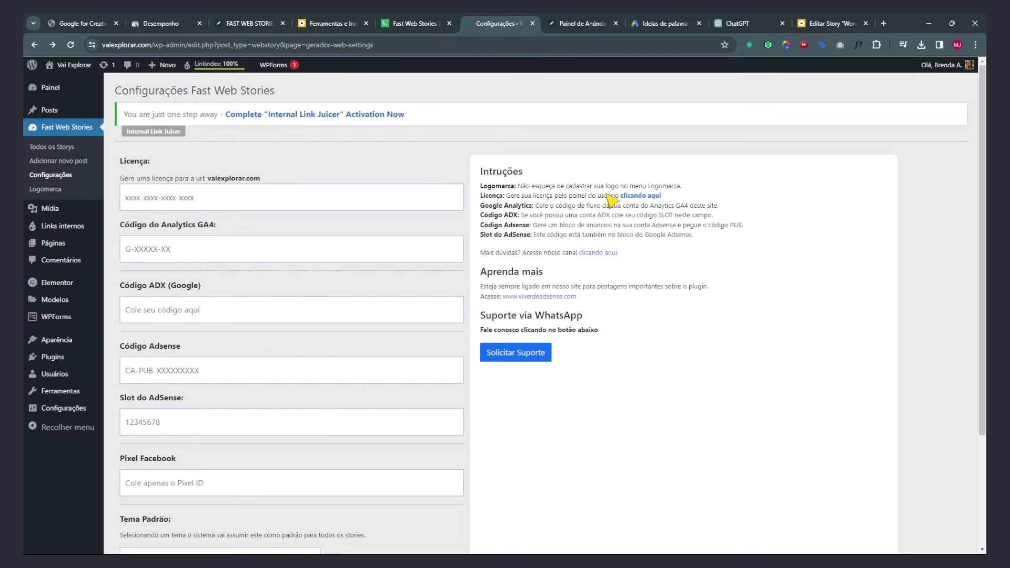
- Enter the generated licence key in the Fast Web Stories settings and save the changes
scroll(368, 384, down, 3)
click(156, 490)
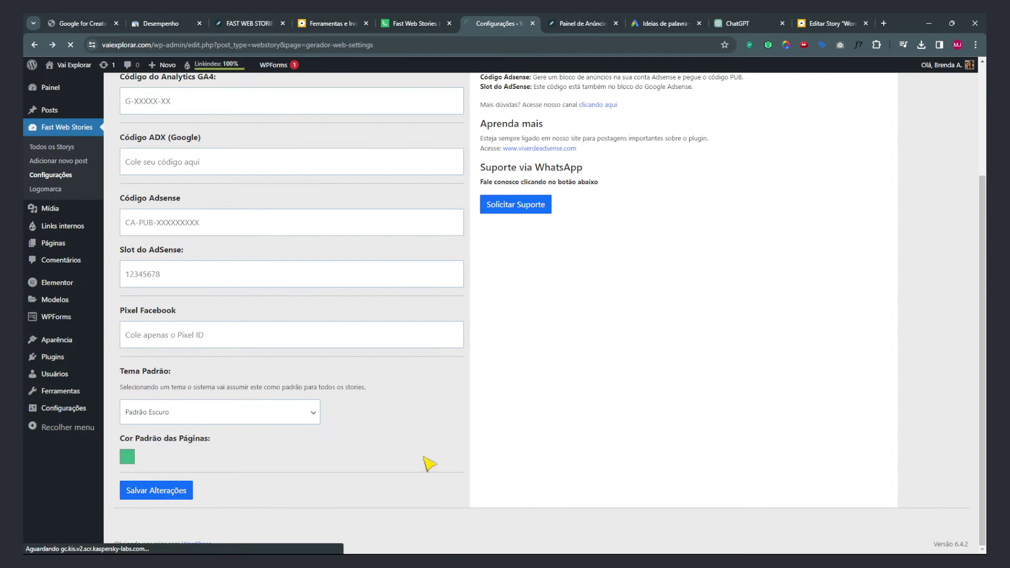
click(182, 495)
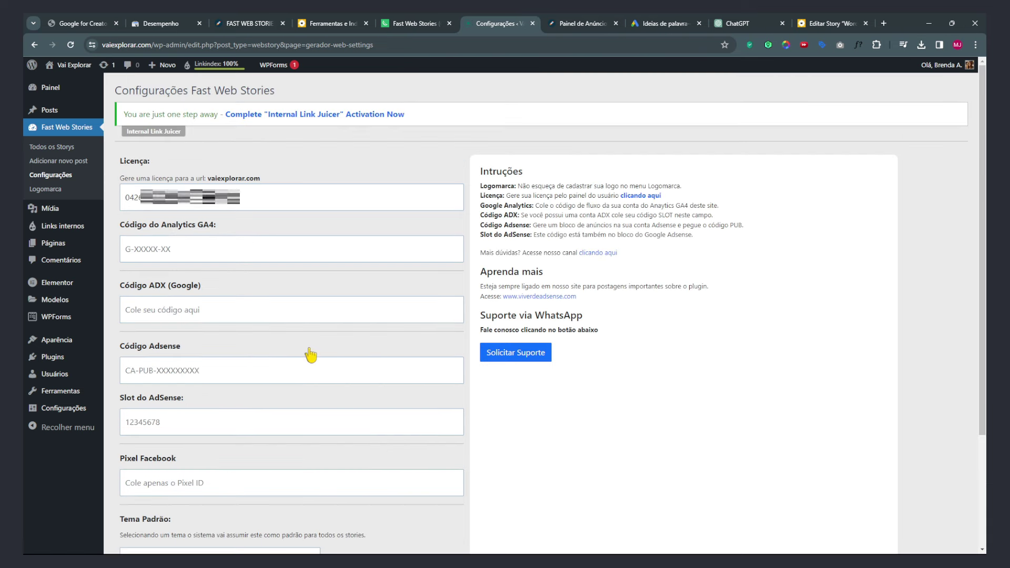
- Start a new Fast Web Stories post and collapse its Campos personalizados section
click(56, 162)
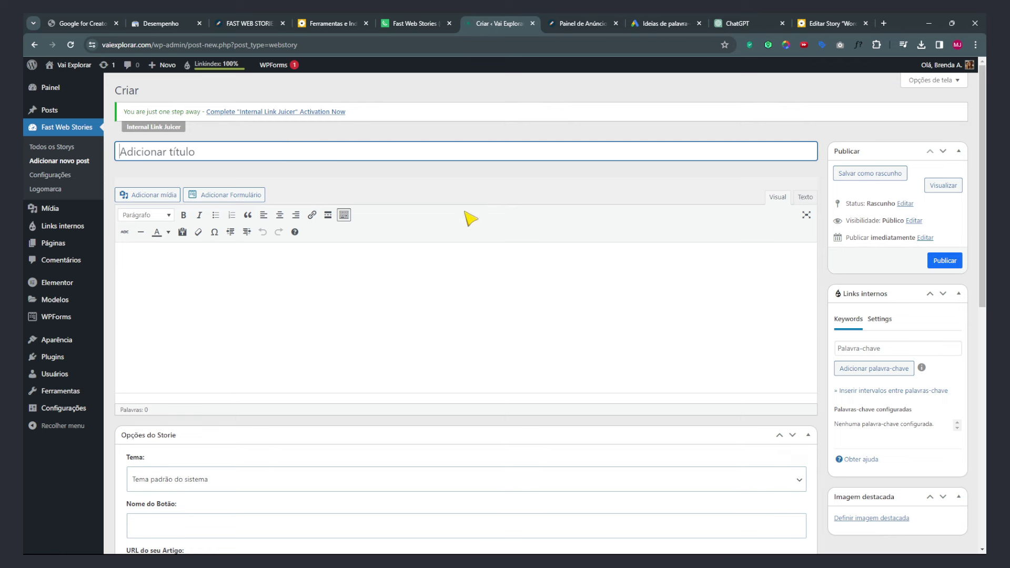
scroll(479, 237, down, 5)
scroll(486, 260, up, 5)
scroll(493, 264, down, 10)
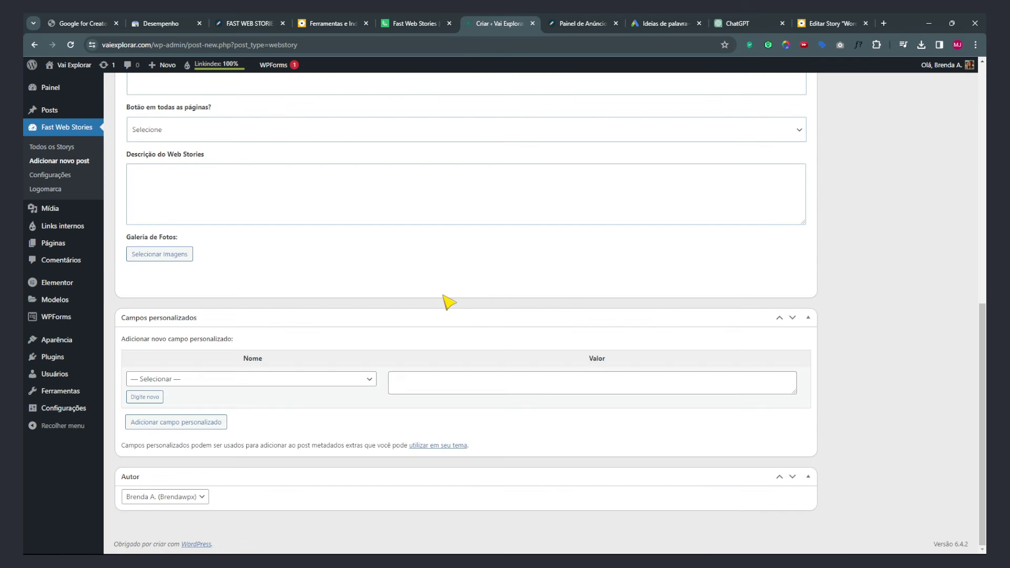
click(808, 319)
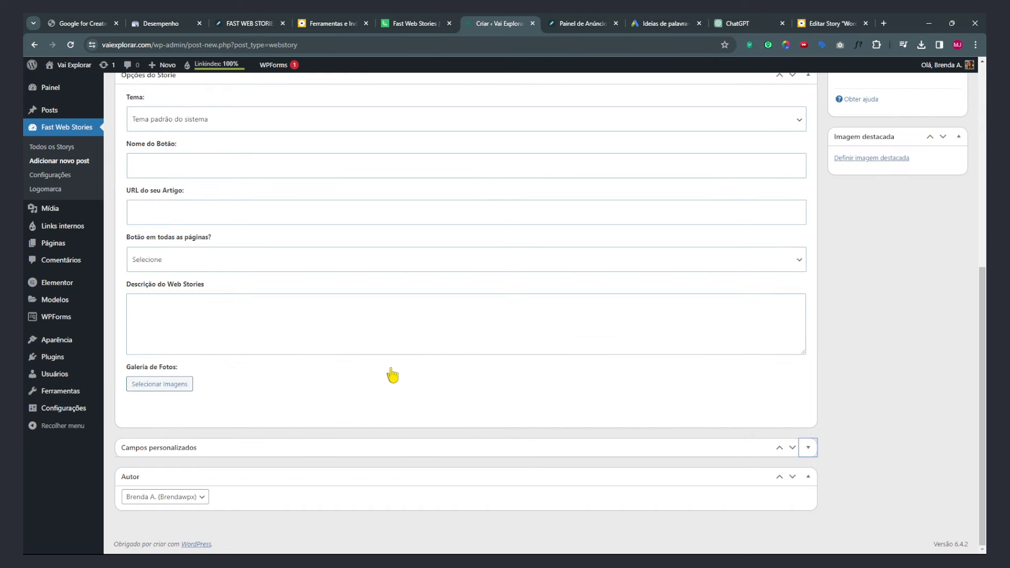
scroll(658, 420, up, 7)
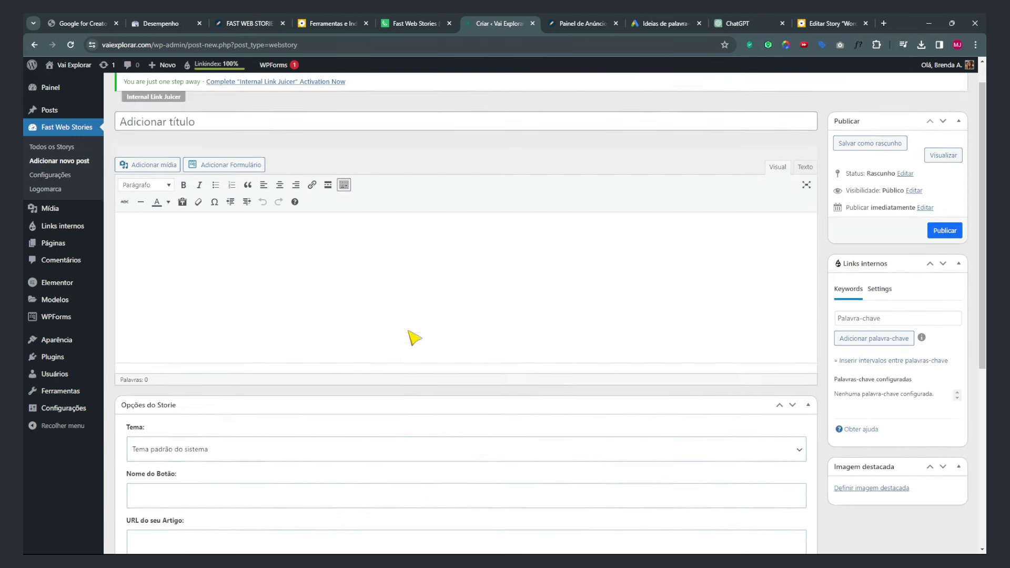
- Switch to the Google Ads keyword planner and pick out the keyword "pontos turísticos campina grande"
click(646, 24)
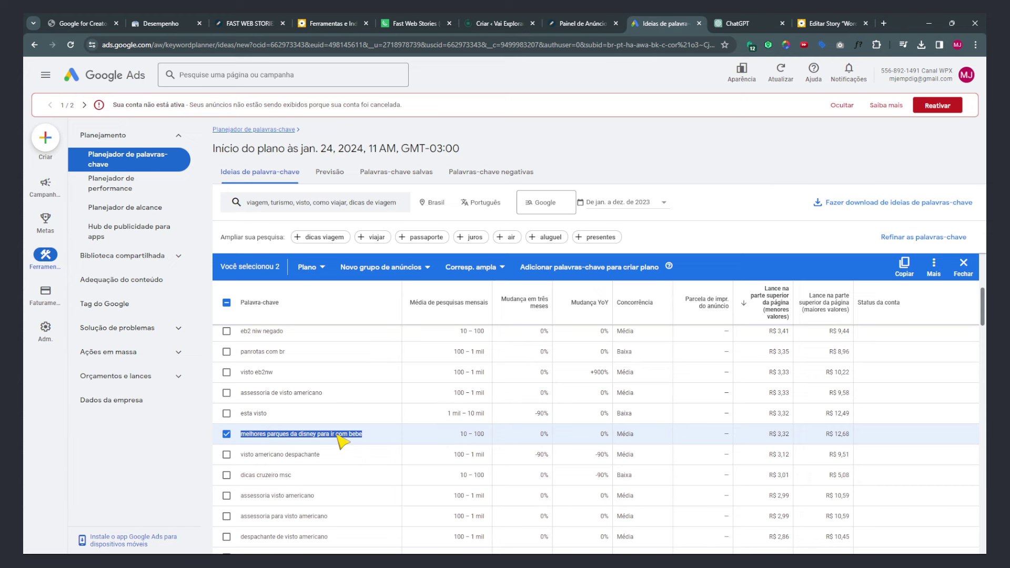
scroll(340, 442, down, 13)
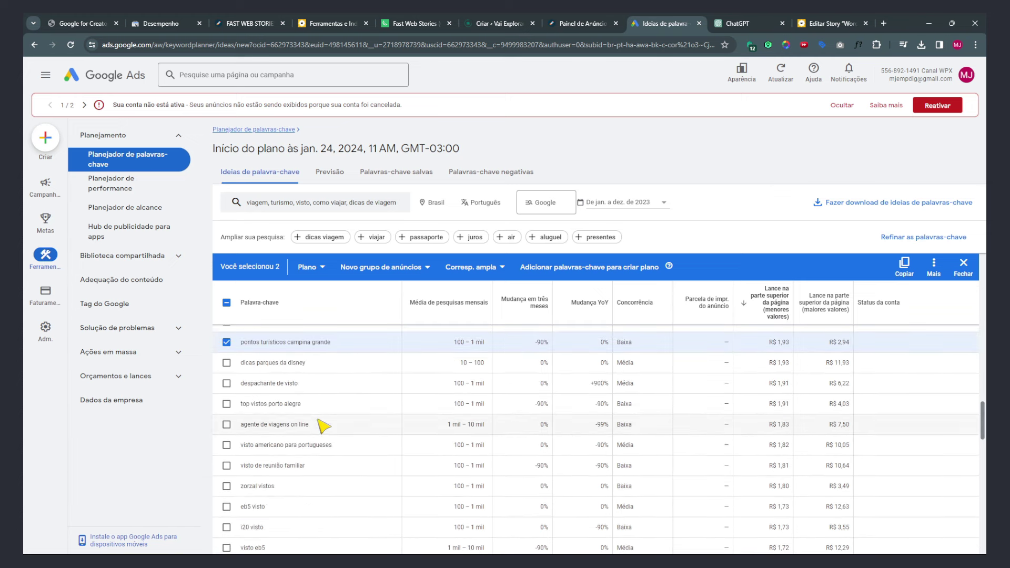
scroll(318, 421, up, 2)
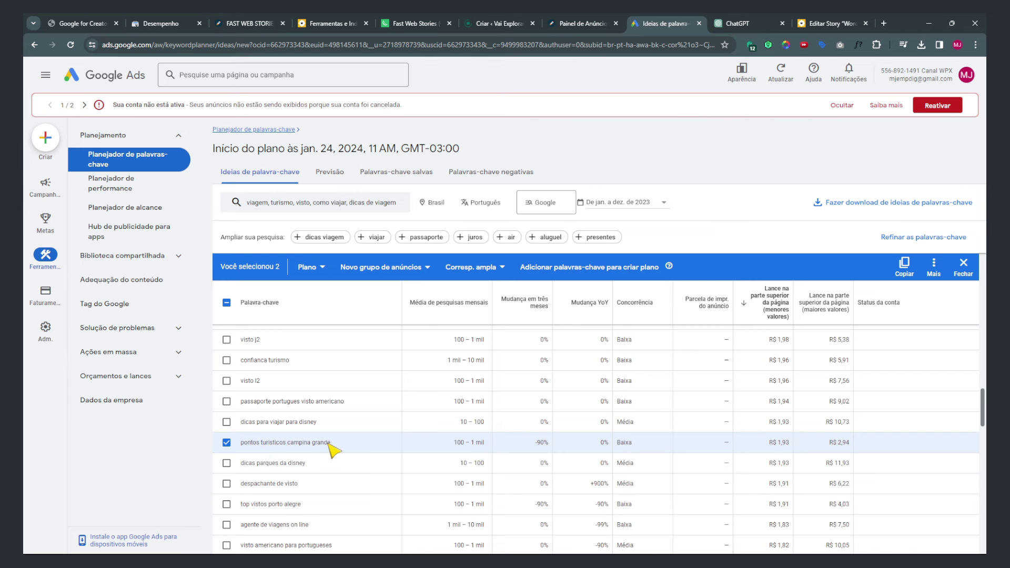
drag(329, 443, 245, 449)
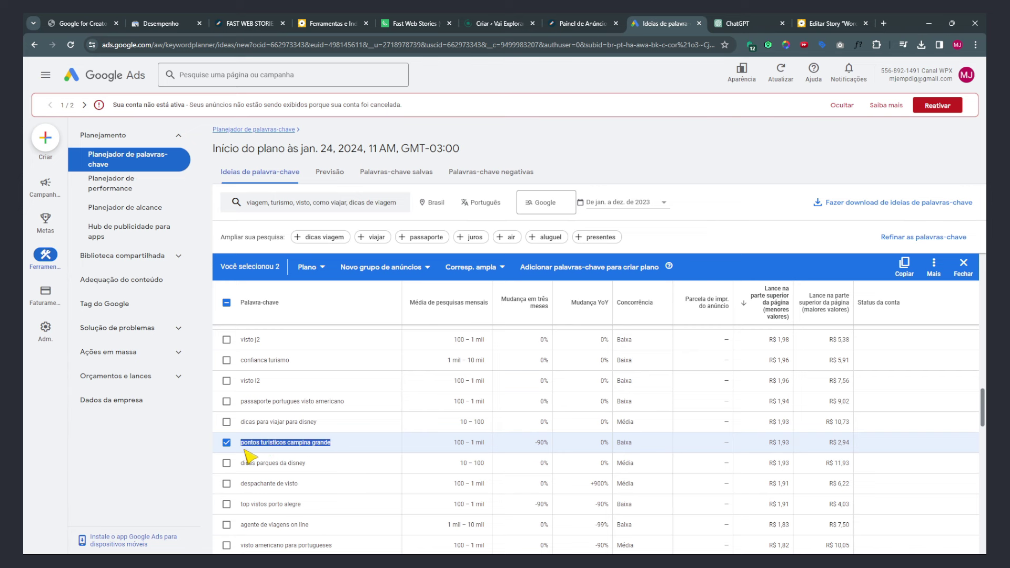
- Generate the Campina Grande story in ChatGPT and paste it into the new WordPress story titled "Explorando os Encantos: Pontos Turísticos em Campina Grande"
click(738, 24)
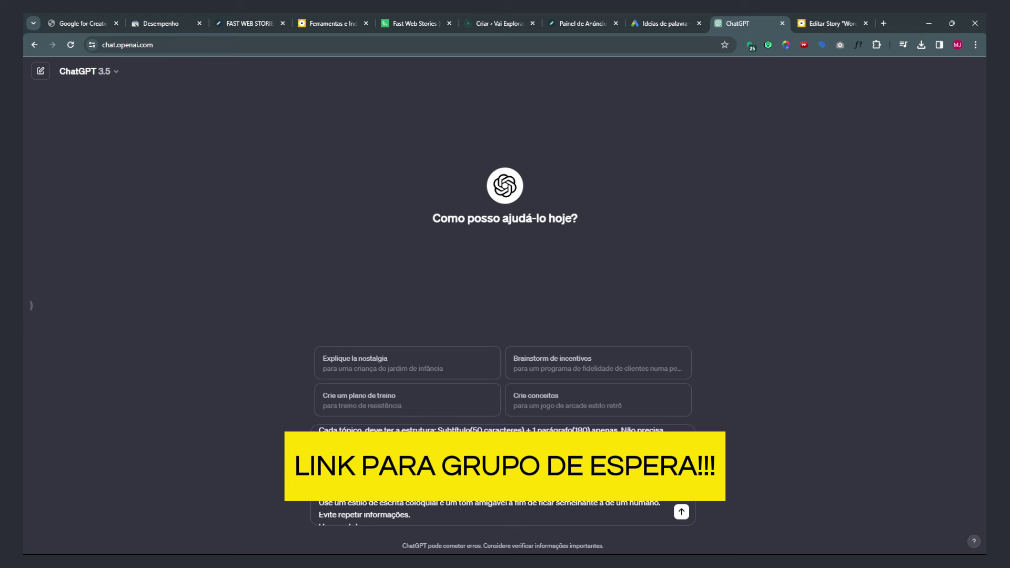
click(682, 512)
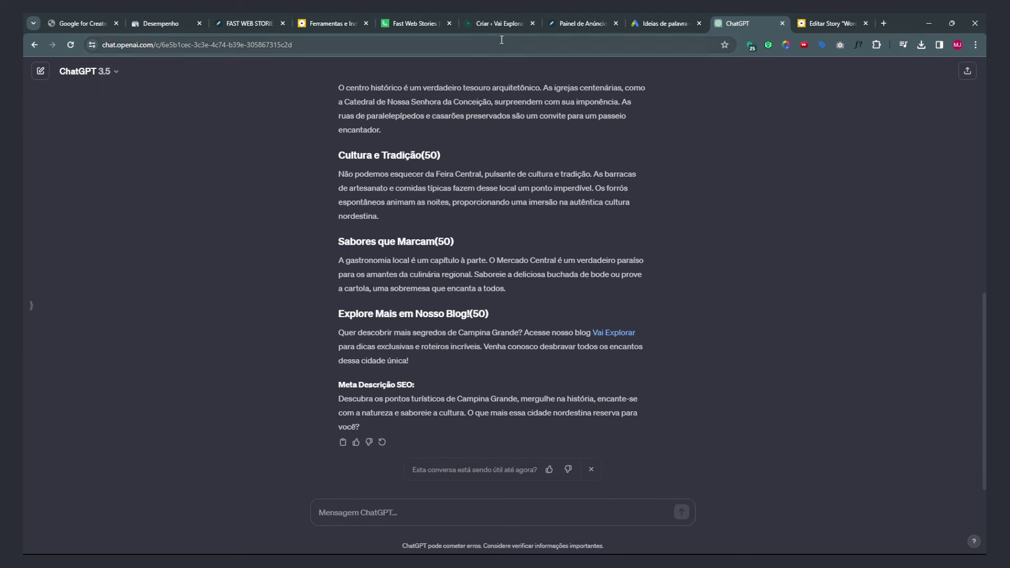
click(500, 24)
key(ctrl+v)
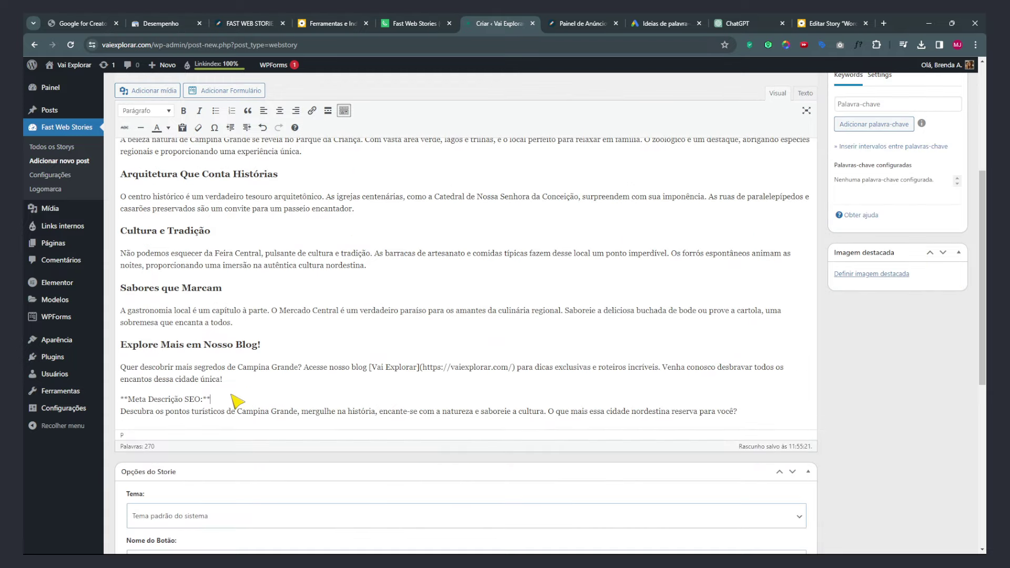
- Split the text after the "Meta Descrição SEO" label into its own paragraph
key(BackSpace)
key(Return)
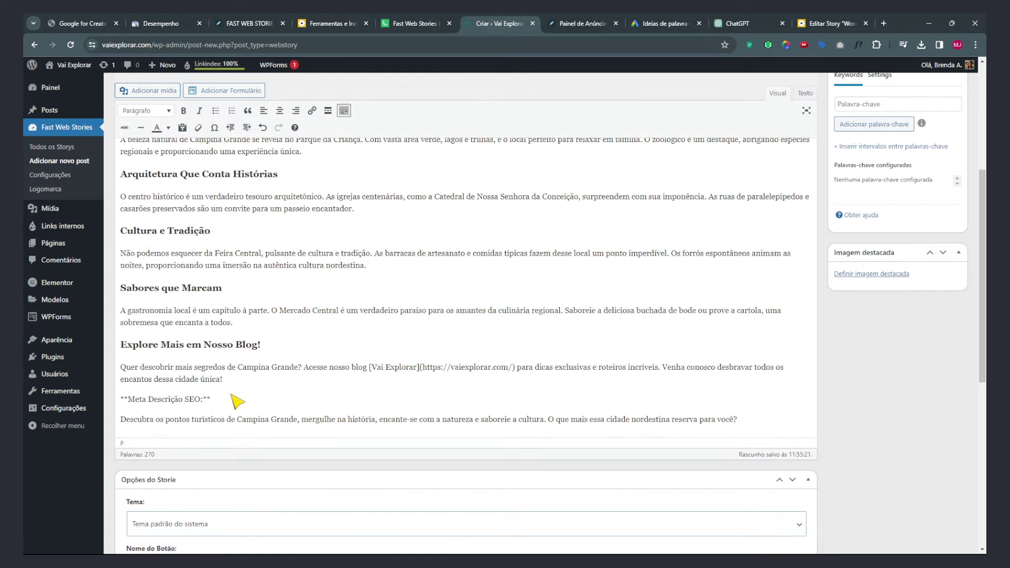
click(170, 345)
- Delete the repeated title line "# Explorando os Encantos: Pontos Turísticos em Campina Grande" from the start of the story body
scroll(178, 287, up, 10)
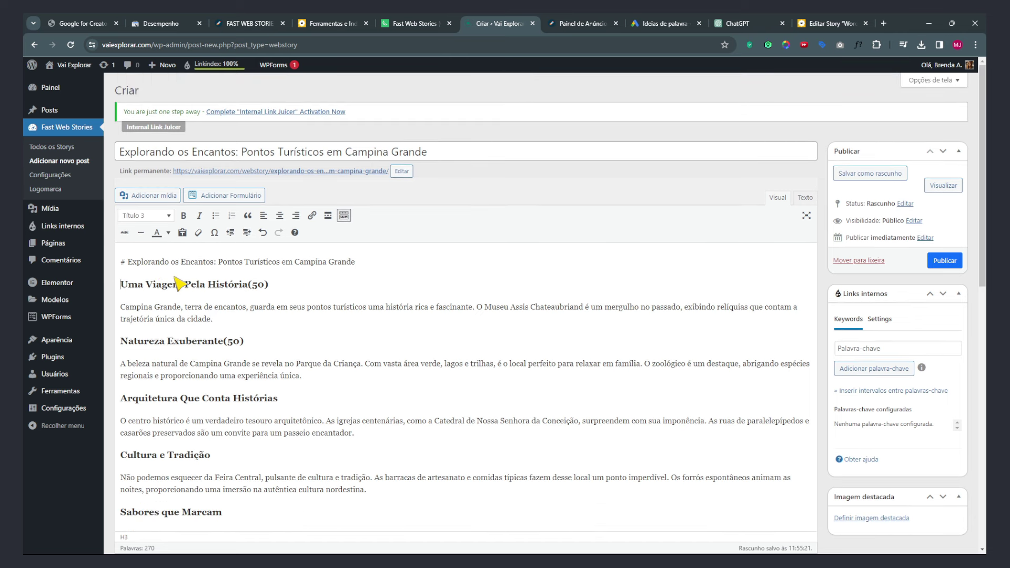
click(155, 263)
drag(128, 263, 390, 265)
key(BackSpace)
click(259, 152)
key(ctrl+a)
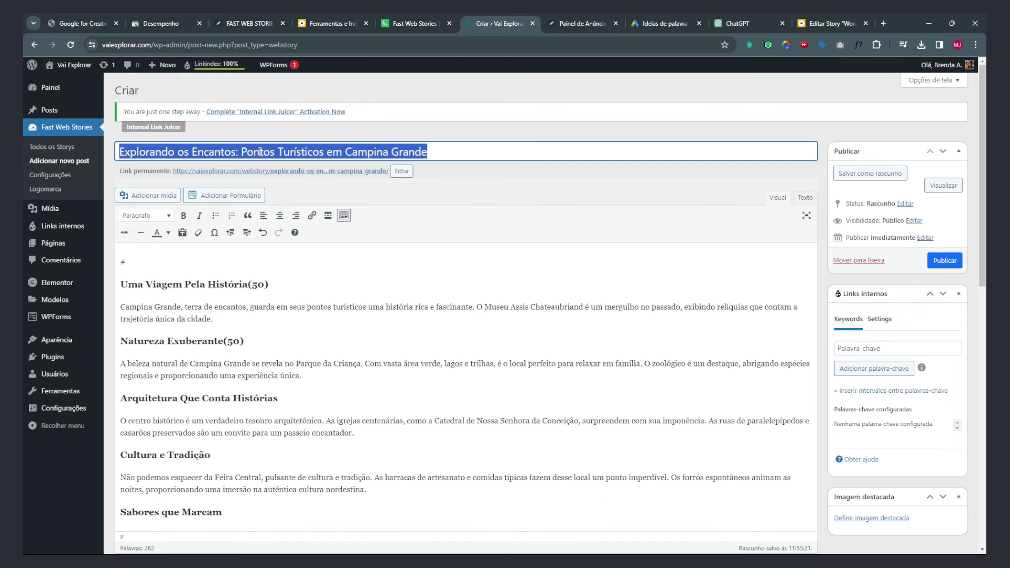
click(259, 152)
click(145, 266)
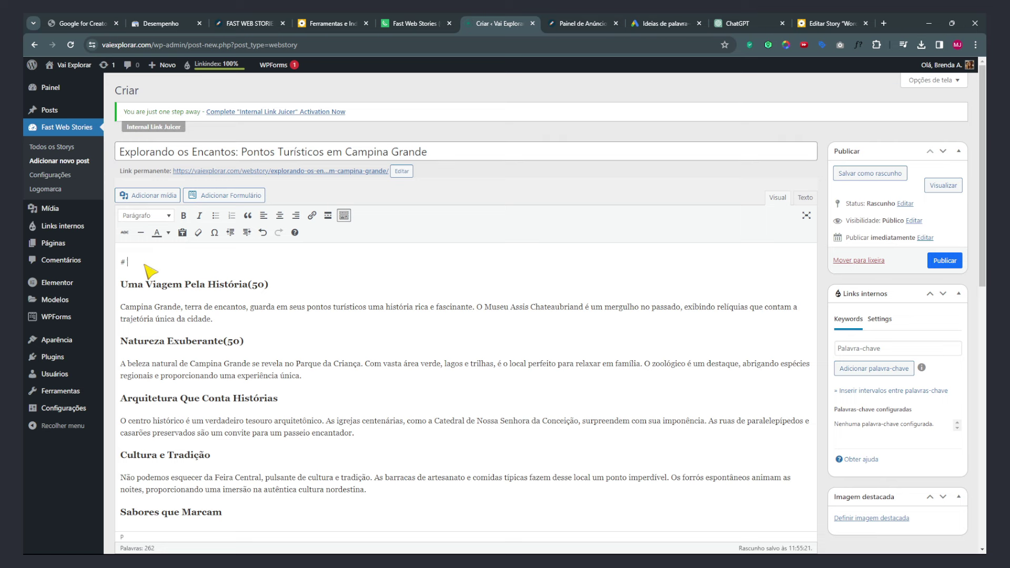
key(Delete)
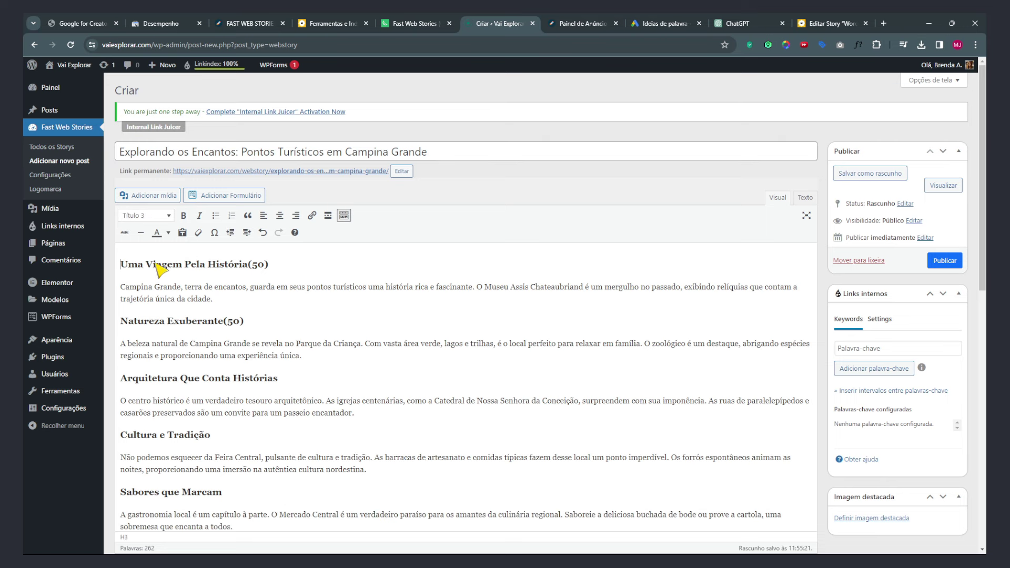
- Format the headings "Uma Viagem Pela História", "Natureza Exuberante" and "Arquitetura Que Conta Histórias" as Título 2
click(146, 215)
click(153, 273)
click(177, 323)
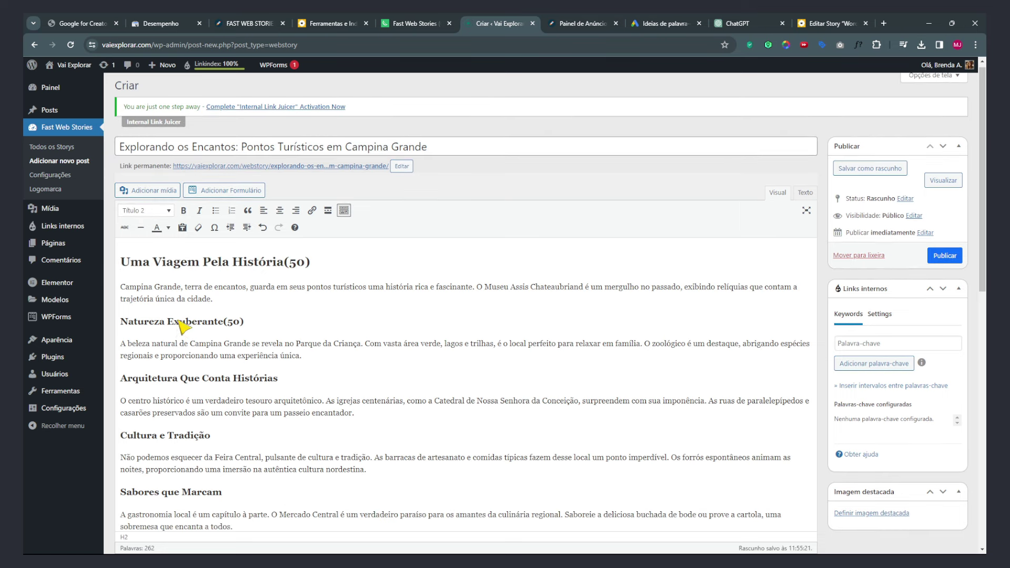
click(146, 210)
click(153, 271)
scroll(214, 314, down, 2)
click(198, 275)
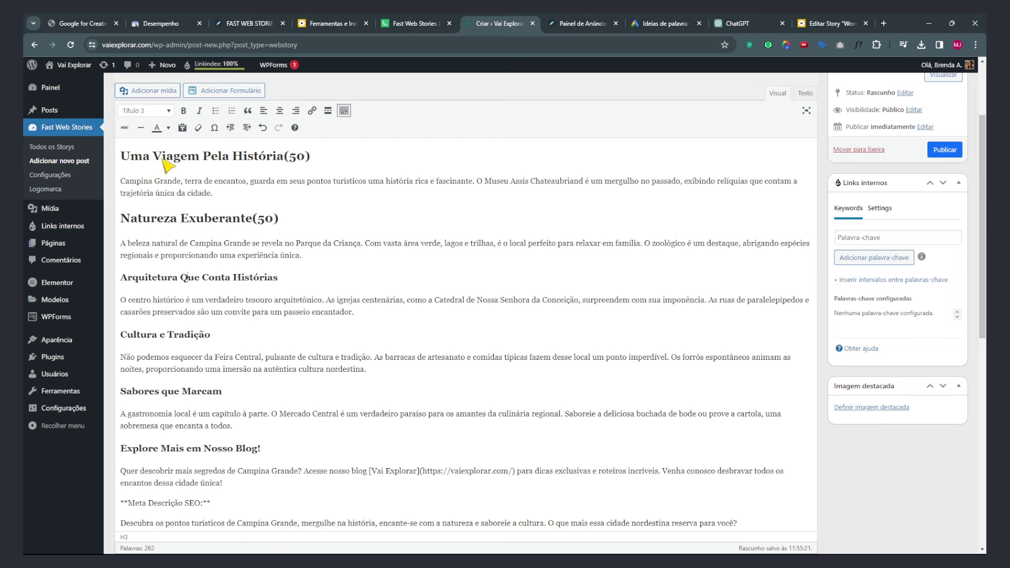
click(146, 110)
click(153, 170)
- Format the headings "Cultura e Tradição", "Sabores que Marcam" and "Explore Mais em Nosso Blog!" as Título 2
click(192, 335)
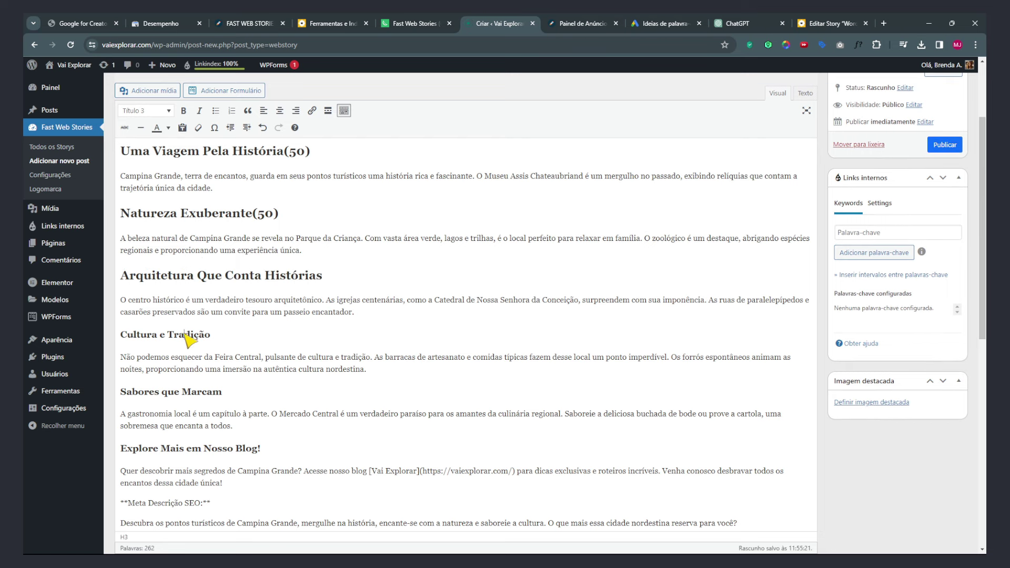
click(146, 110)
click(163, 182)
click(193, 391)
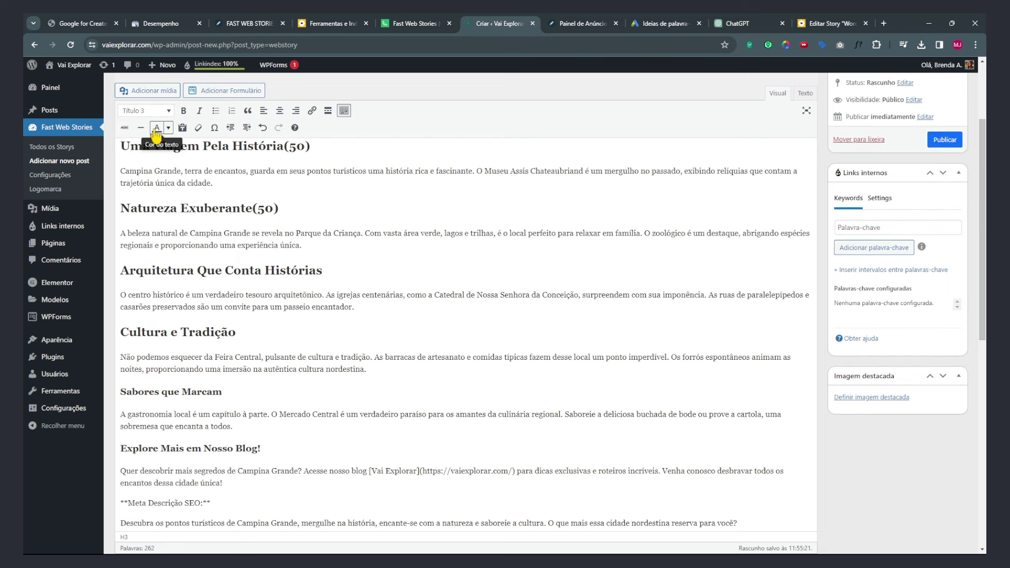
click(147, 110)
click(153, 170)
scroll(230, 335, down, 3)
click(210, 298)
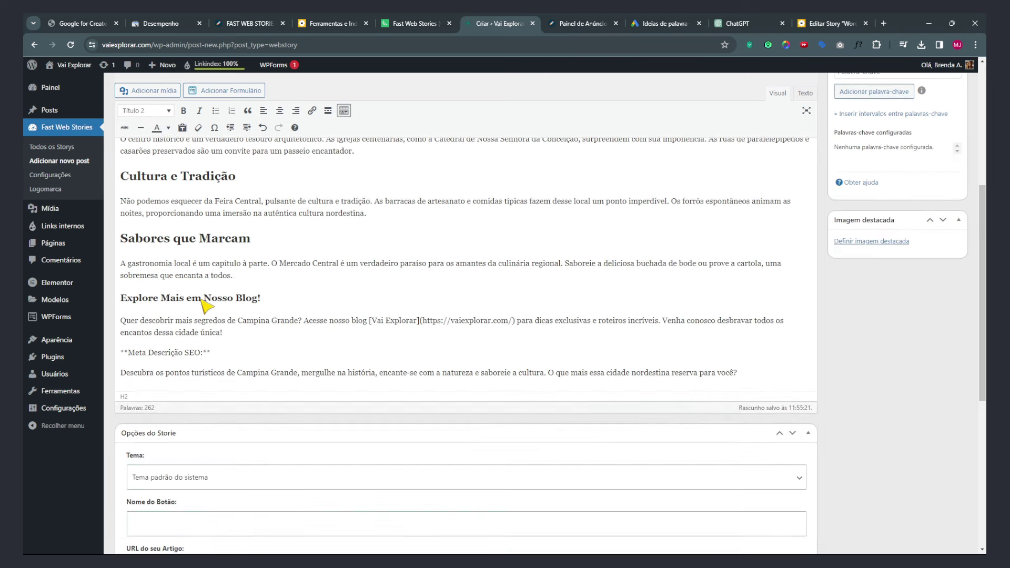
click(146, 111)
click(153, 170)
drag(123, 299, 309, 305)
click(352, 339)
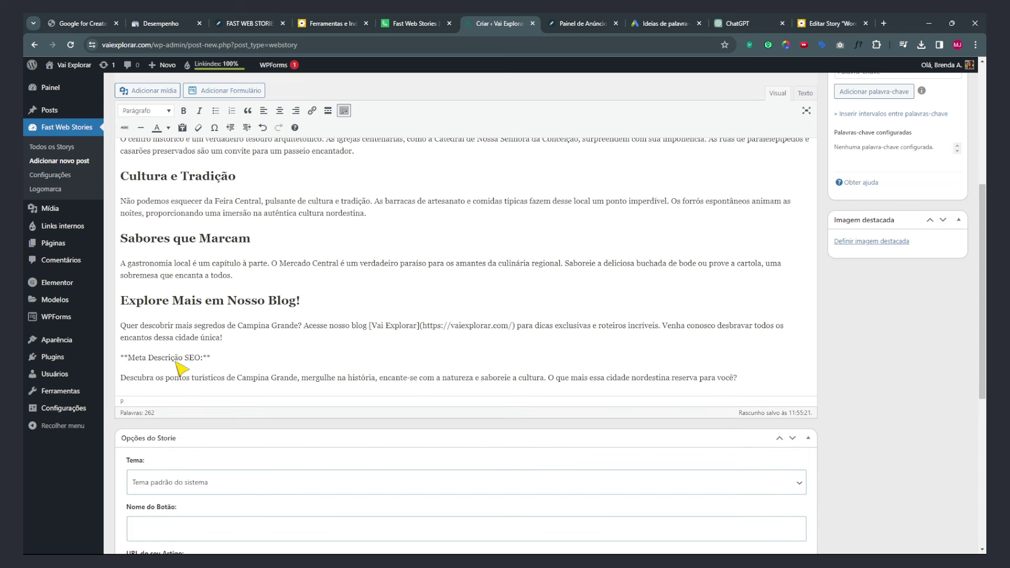
- Move the meta description sentence from the end of the story body into the Descrição do Web Stories field
drag(122, 378, 738, 379)
key(ctrl+c)
key(BackSpace)
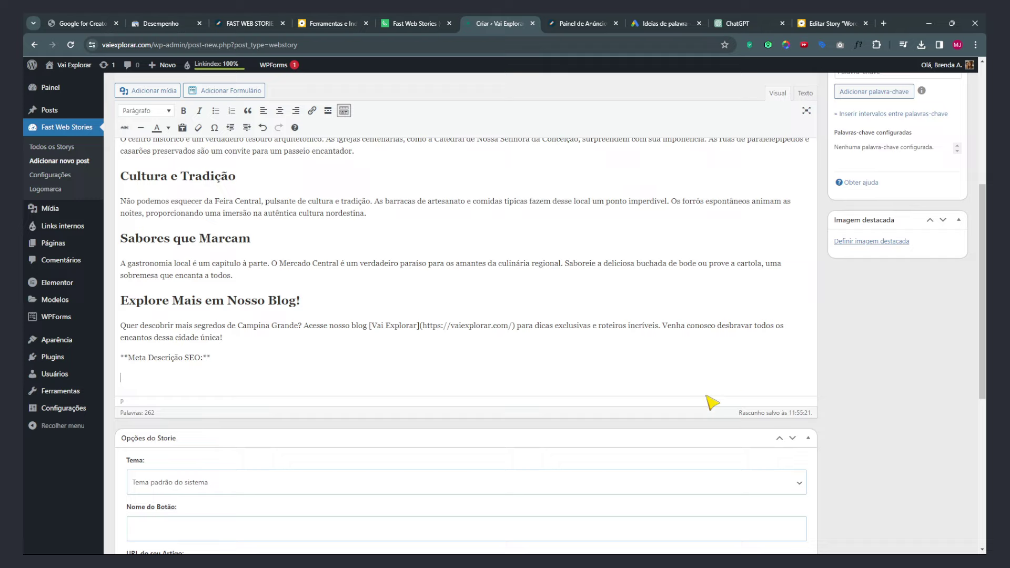
scroll(271, 315, down, 4)
click(188, 451)
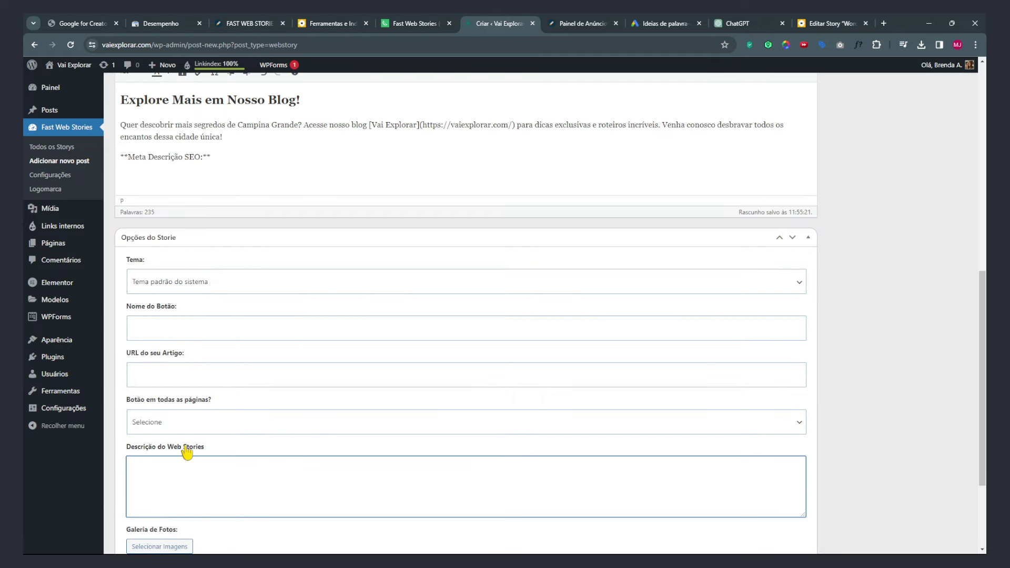
key(ctrl+v)
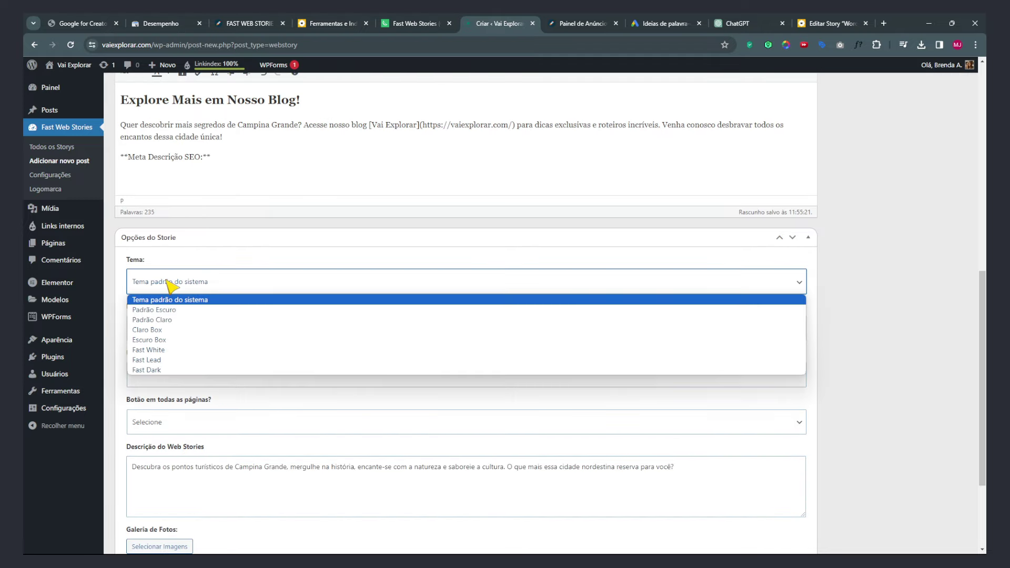
click(171, 282)
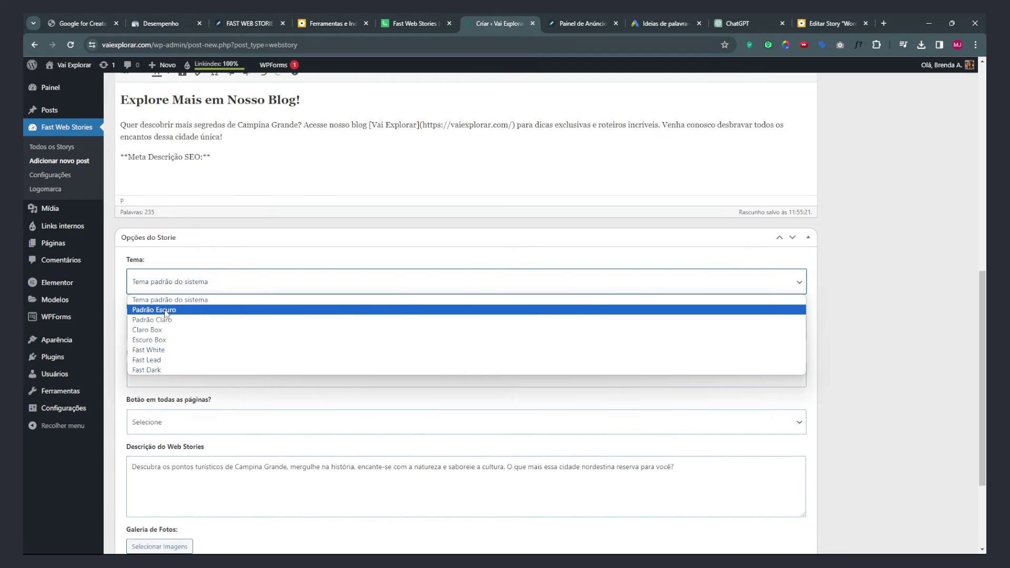
click(159, 262)
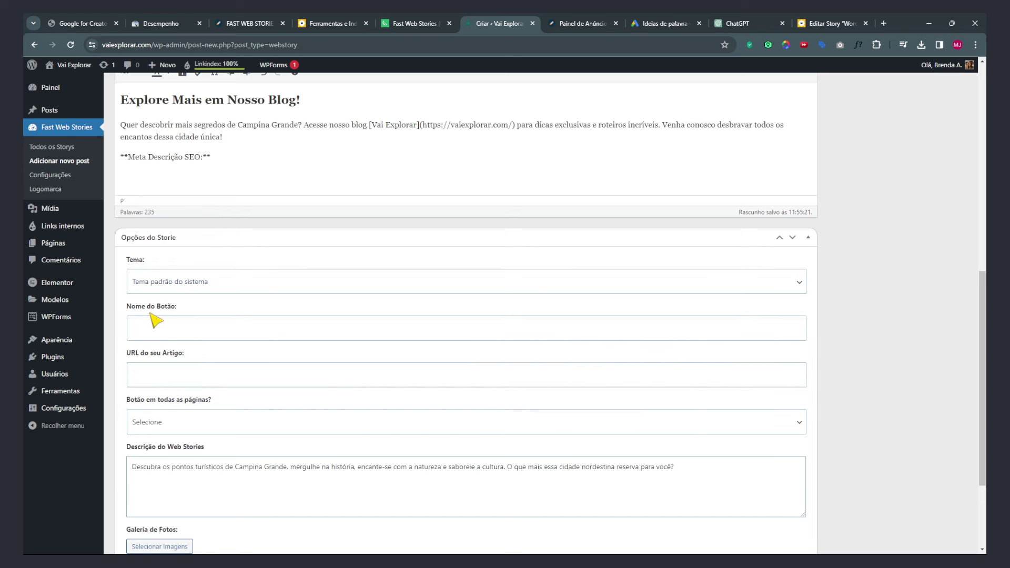
click(166, 332)
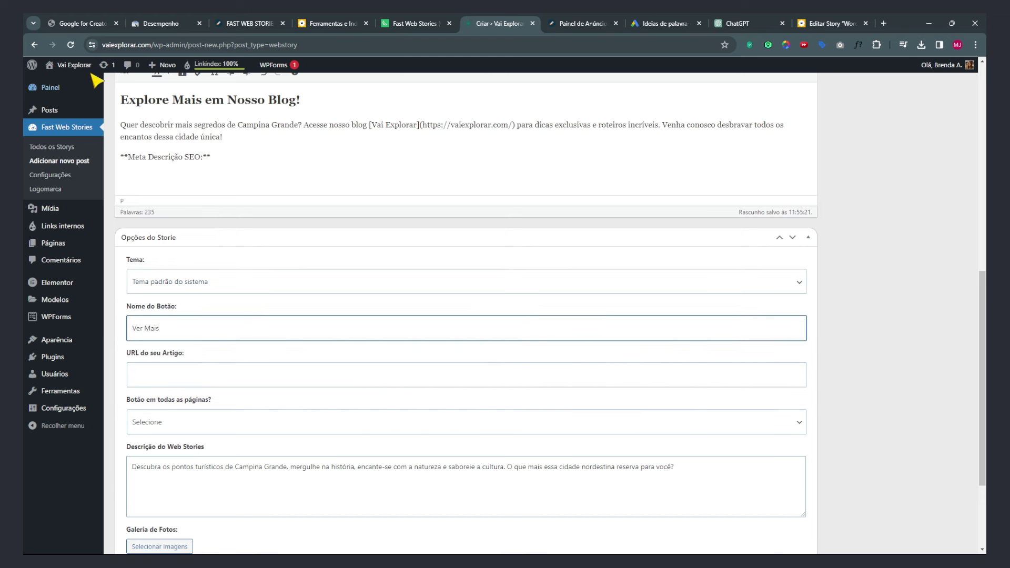
right_click(64, 67)
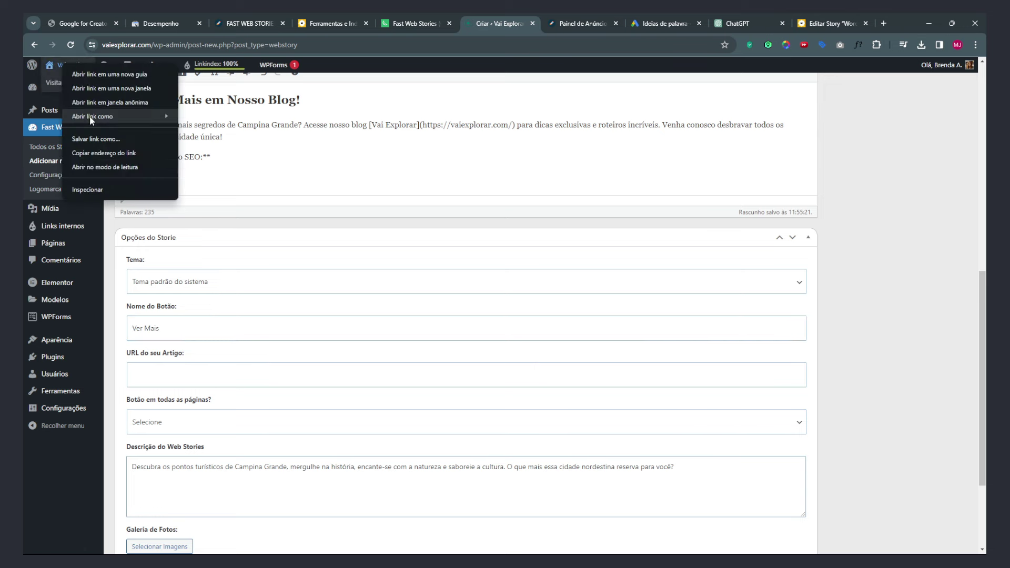
click(90, 153)
click(194, 376)
text(https://vaiexplorar.com/)
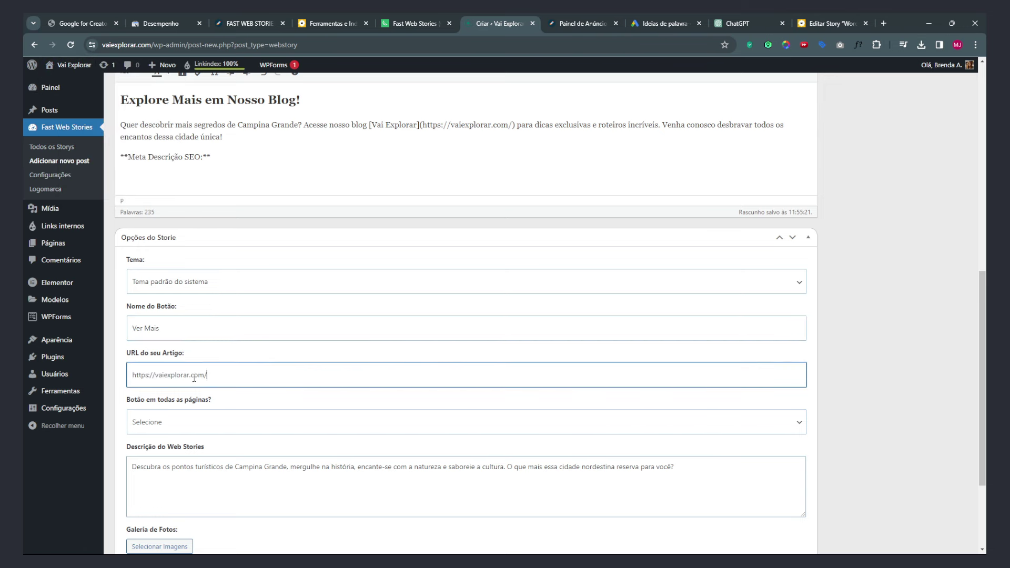
- Delete the leftover "**Meta Descrição SEO:**" label and its empty line from the end of the story body
scroll(200, 393, down, 3)
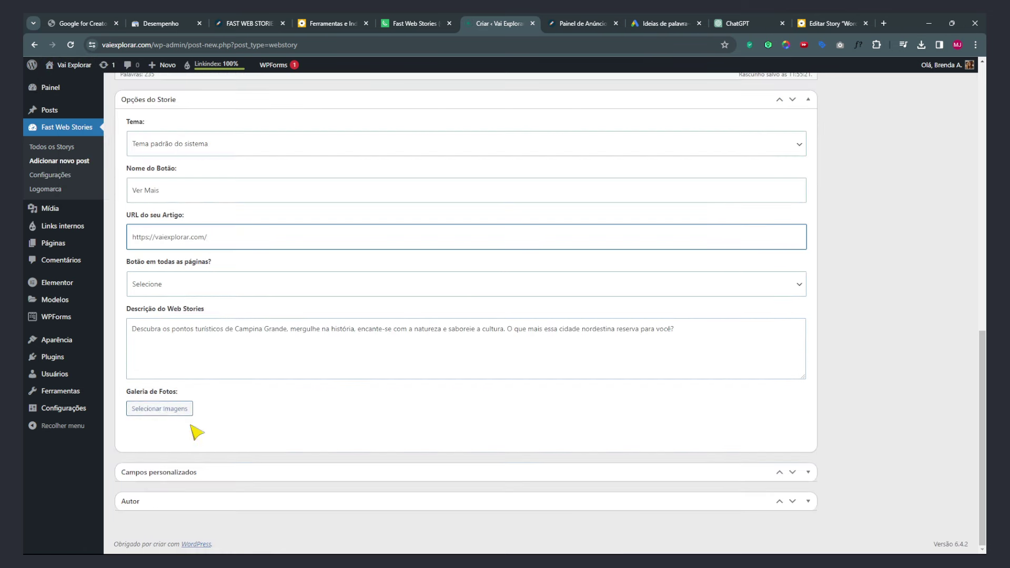
scroll(215, 421, up, 8)
scroll(221, 451, down, 1)
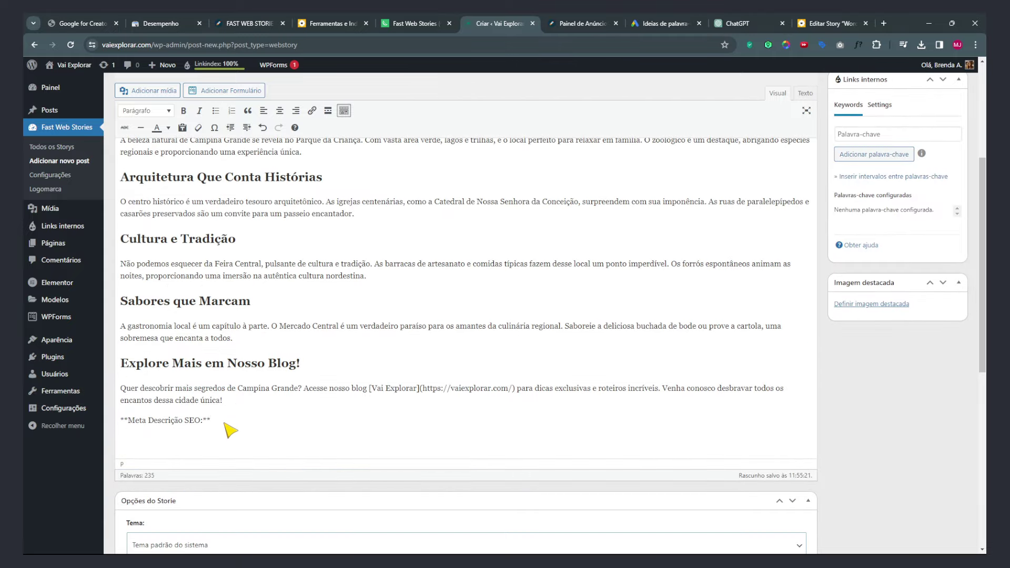
key(alt+shift+z)
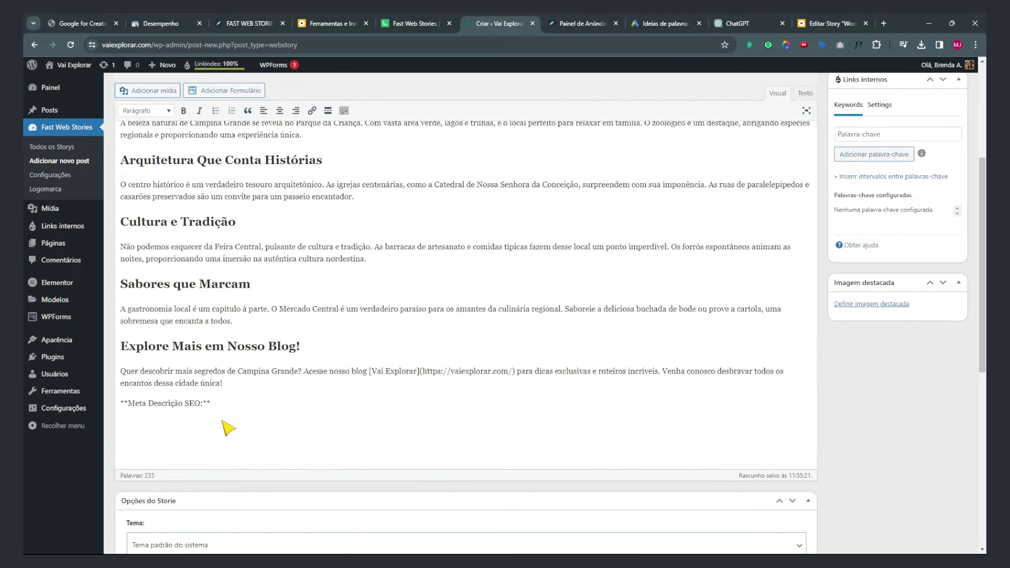
key(shift+Home)
key(BackSpace)
key(BackSpace)
- Remove the square brackets and the bracketed URL around "Vai Explorar" in the closing paragraph
click(175, 347)
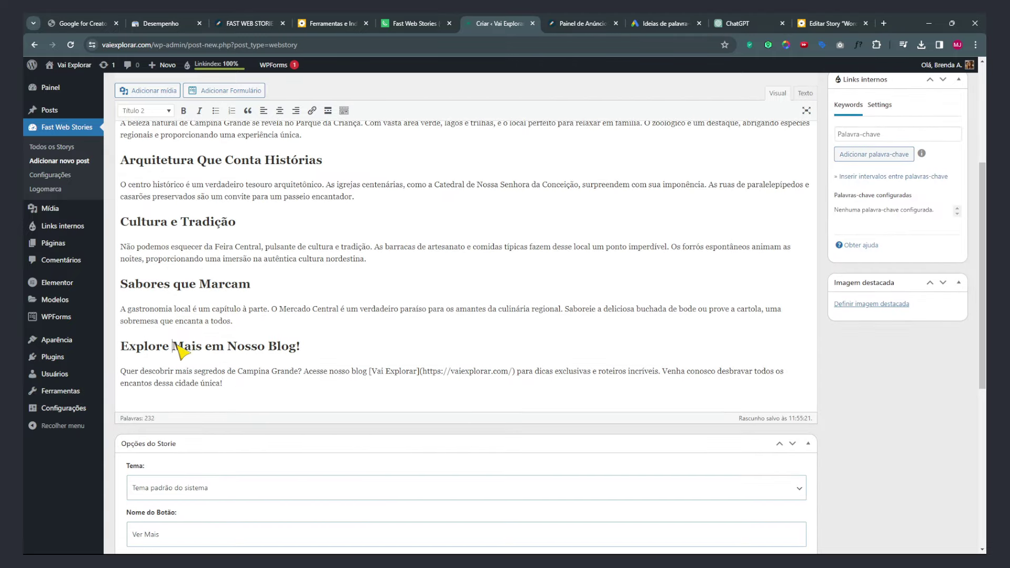
scroll(337, 427, up, 2)
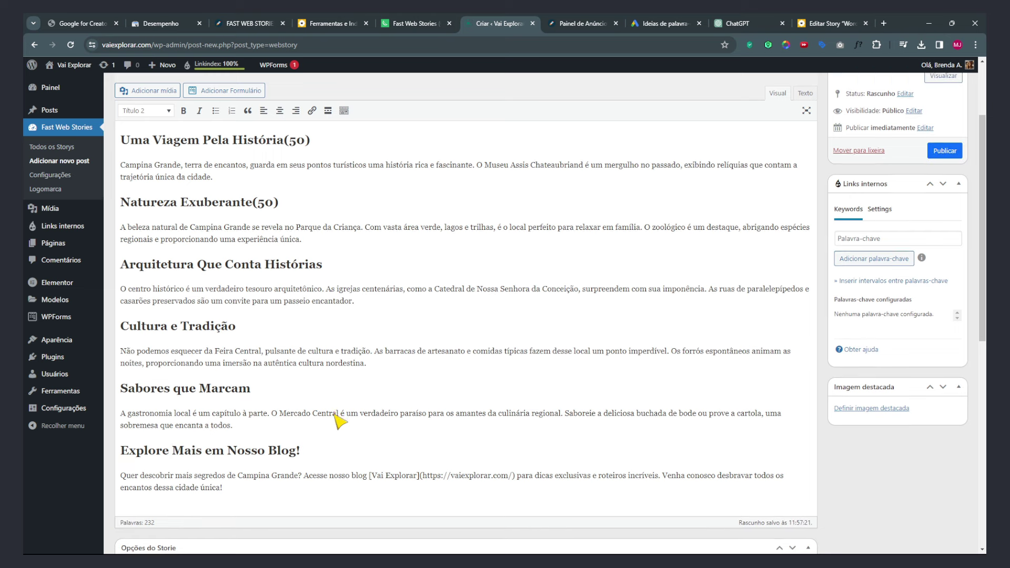
scroll(302, 408, down, 2)
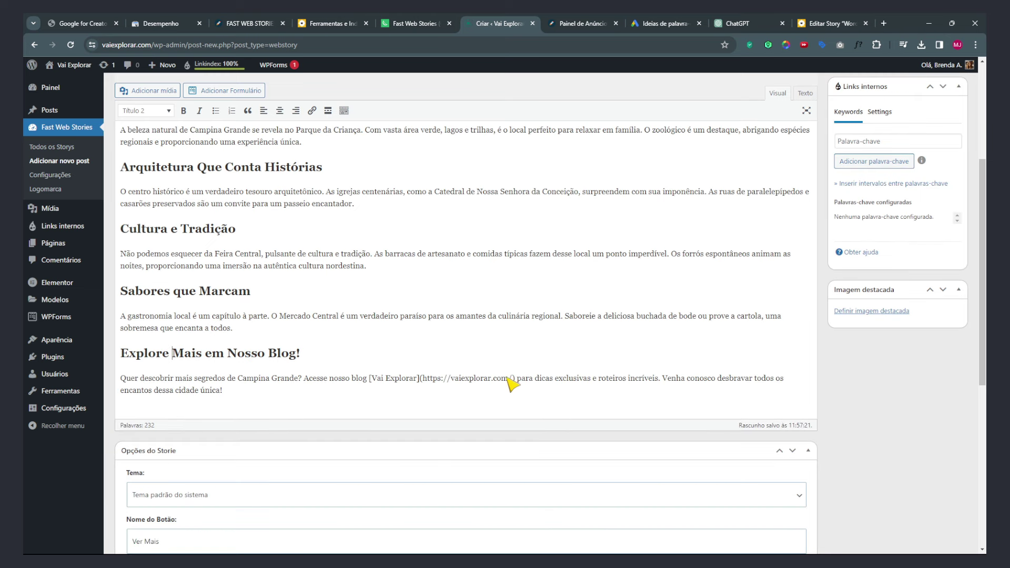
drag(517, 378, 559, 388)
click(372, 377)
key(BackSpace)
key(BackSpace)
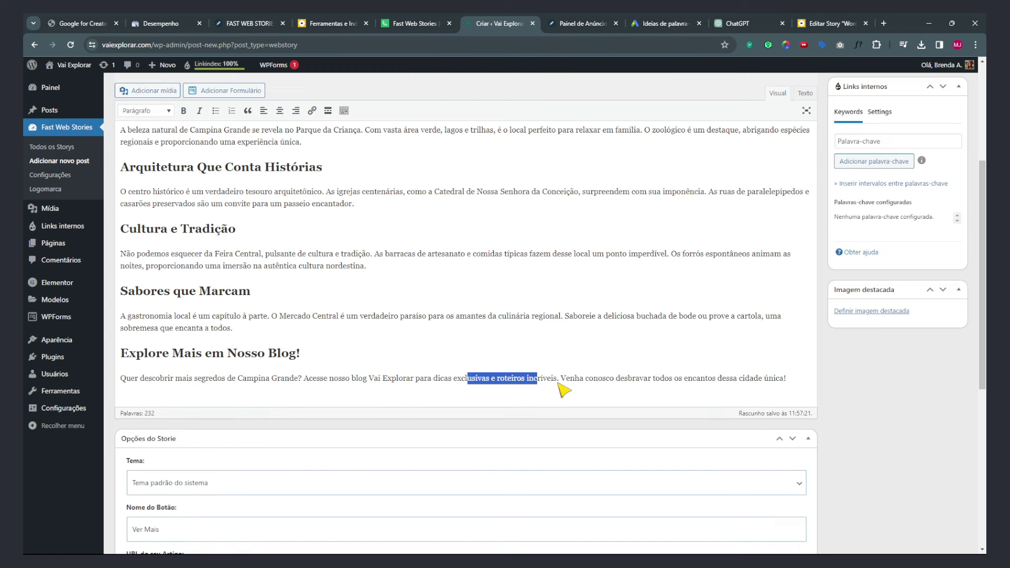
click(591, 383)
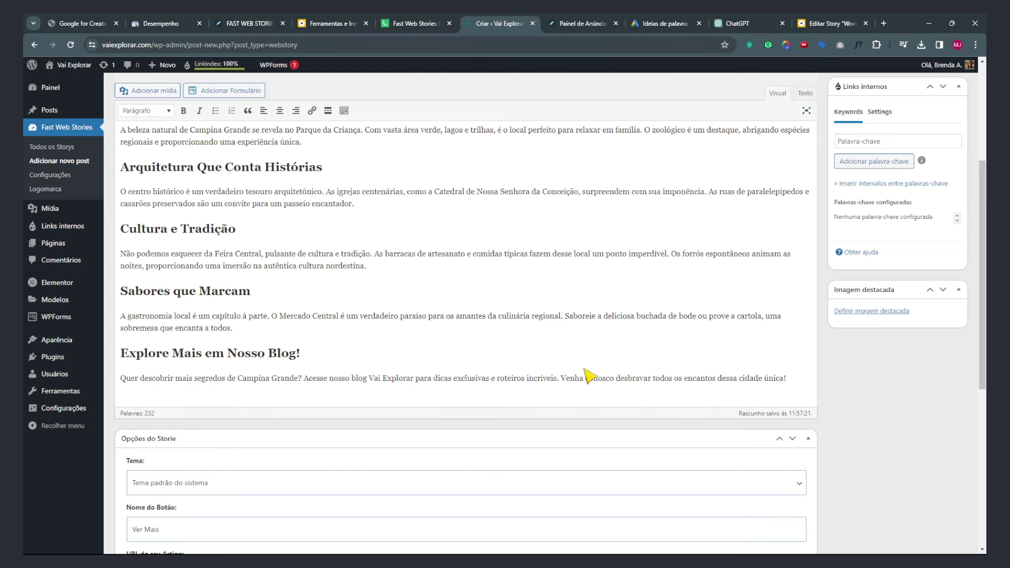
- Save the web story as a draft
scroll(589, 376, down, 6)
scroll(688, 417, up, 10)
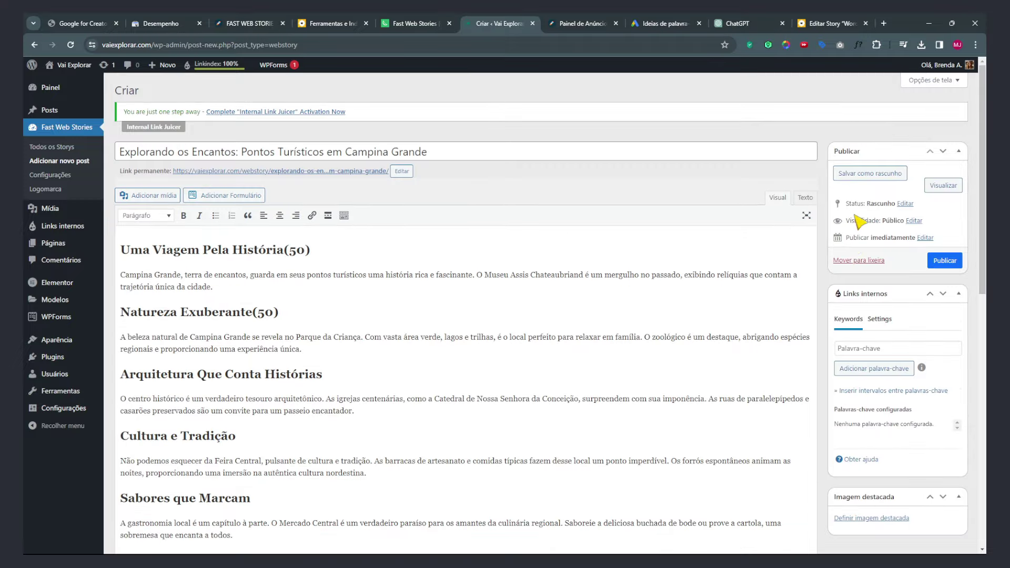
click(868, 175)
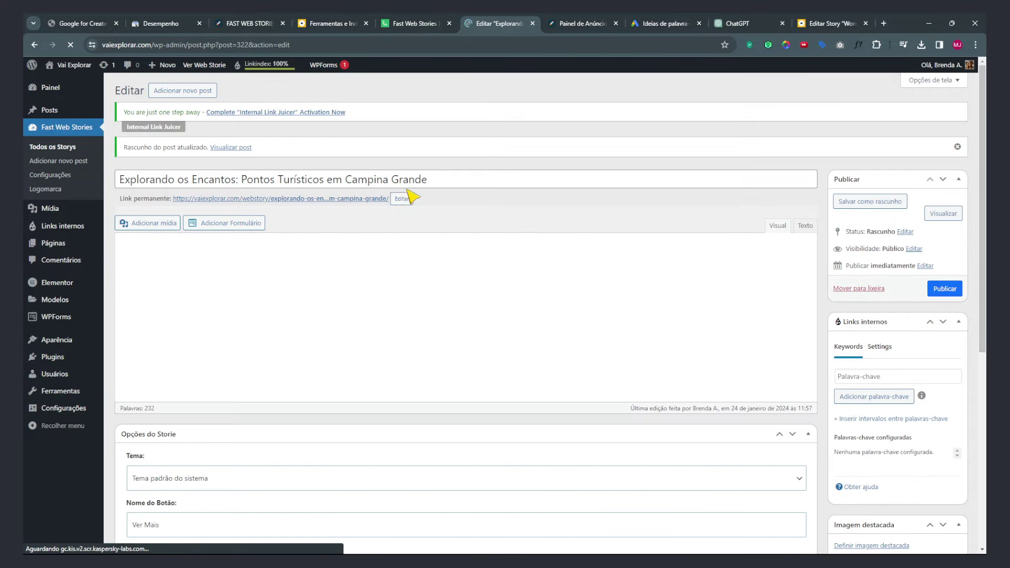
- Replace the permalink slug with the title part "Pontos Turísticos em Campina Grande" and collapse the Links internos box
click(404, 198)
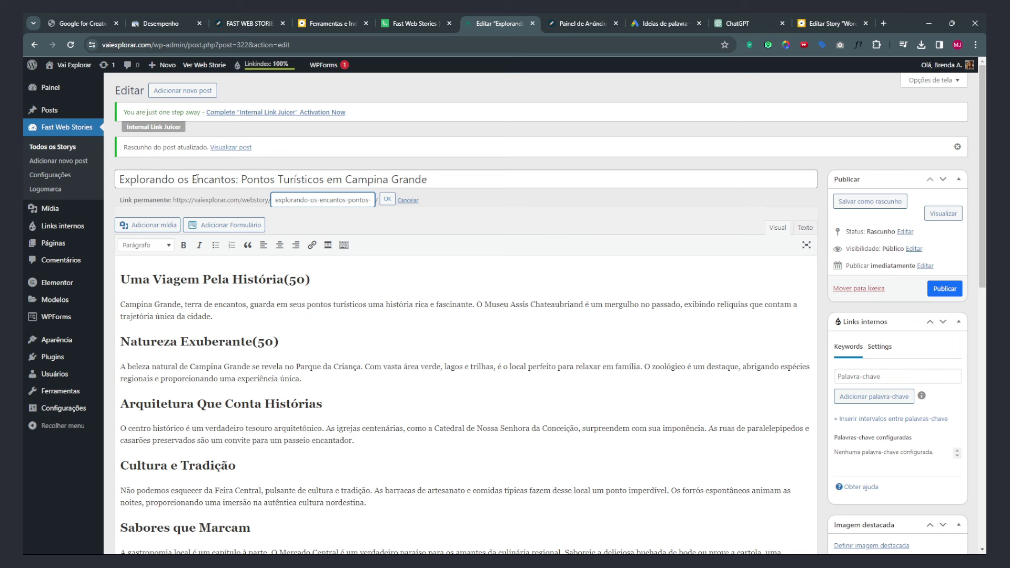
drag(242, 180, 537, 199)
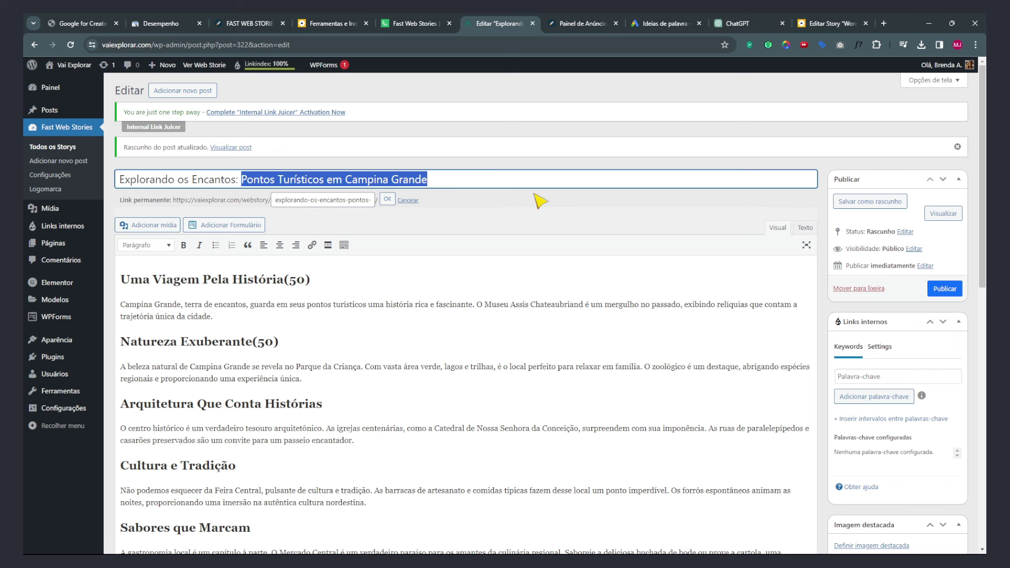
key(ctrl+c)
key(Tab)
key(ctrl+v)
click(387, 200)
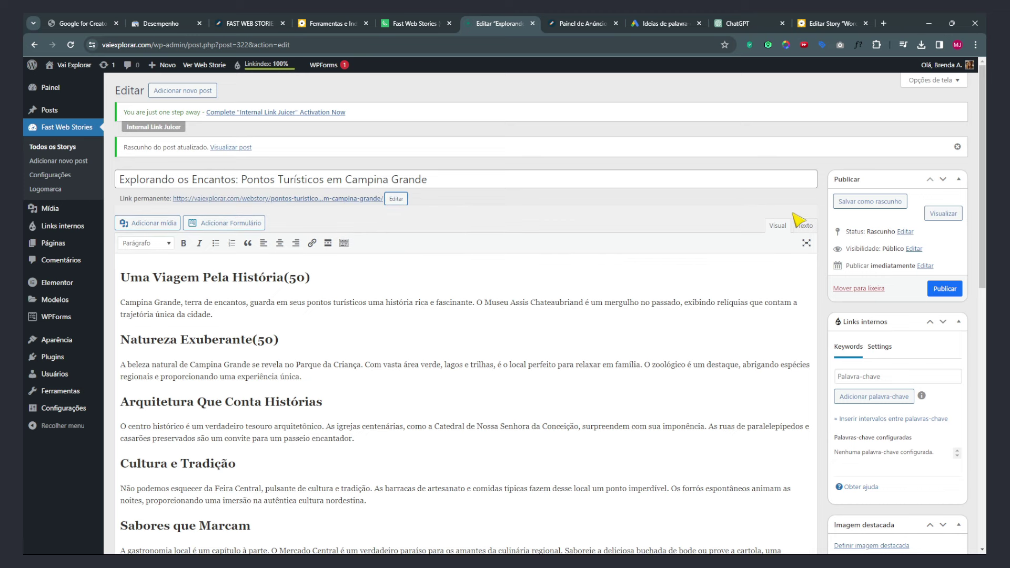
scroll(886, 170, down, 3)
click(960, 174)
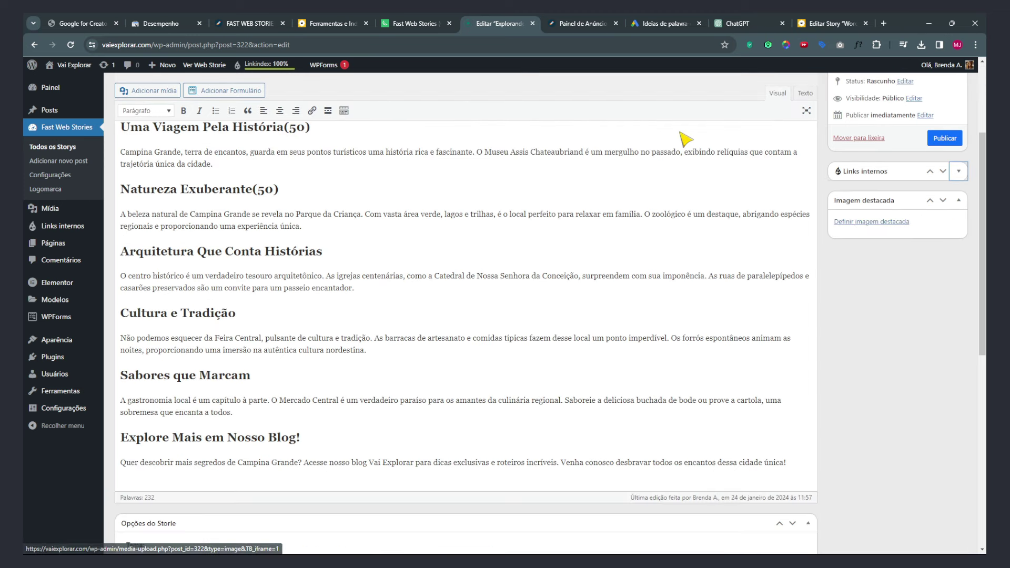
- Switch to the tools directory page, open Freepik from its Mídias category and look through the photo search filters down to Orientação
click(319, 22)
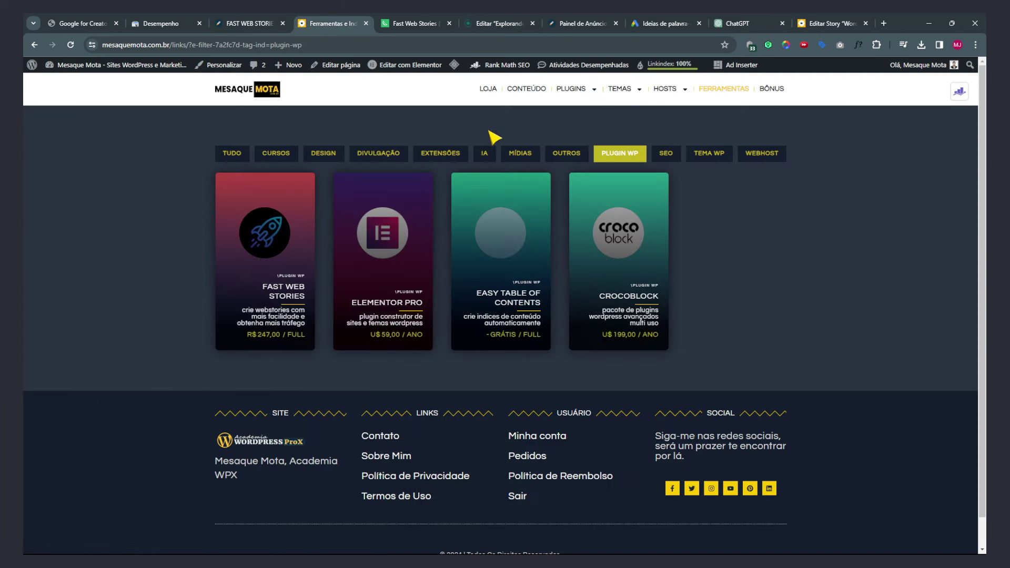
click(481, 155)
click(528, 157)
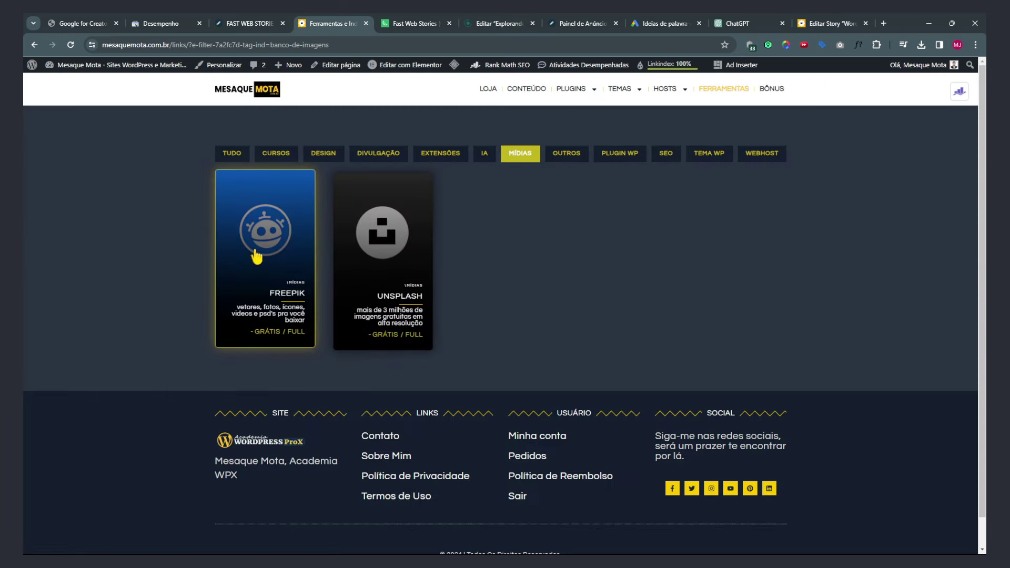
click(281, 248)
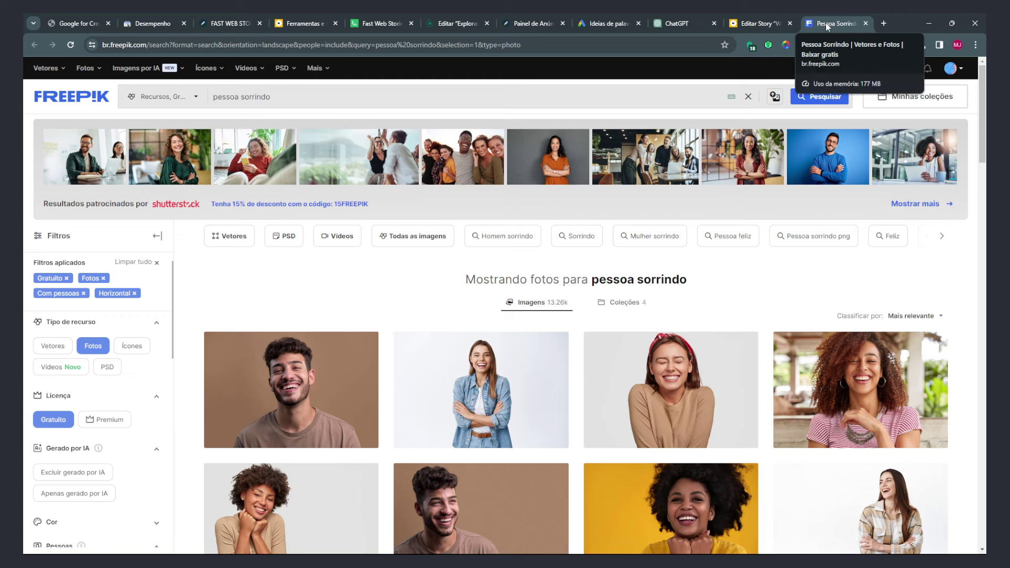
scroll(126, 343, down, 7)
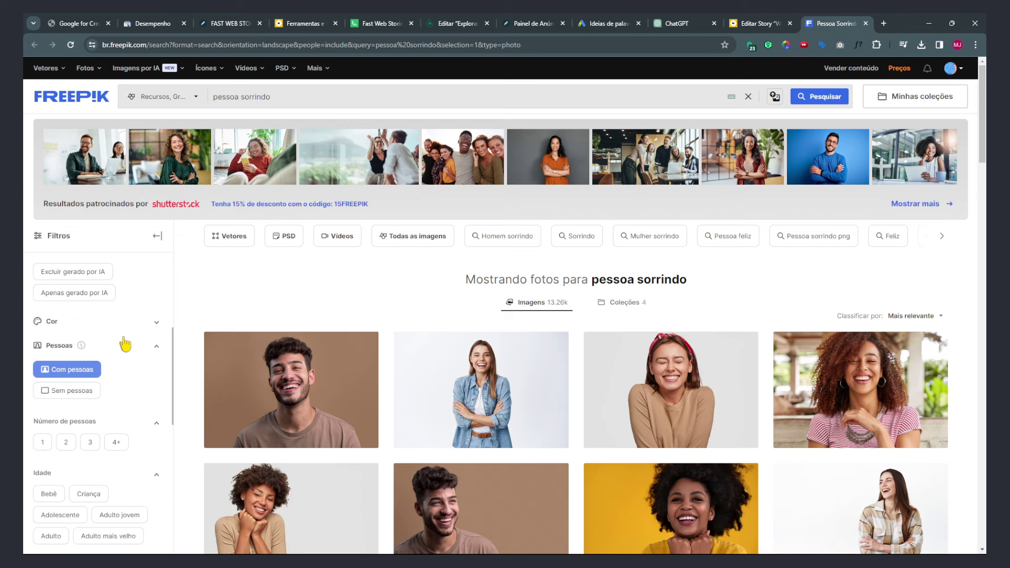
scroll(131, 358, down, 2)
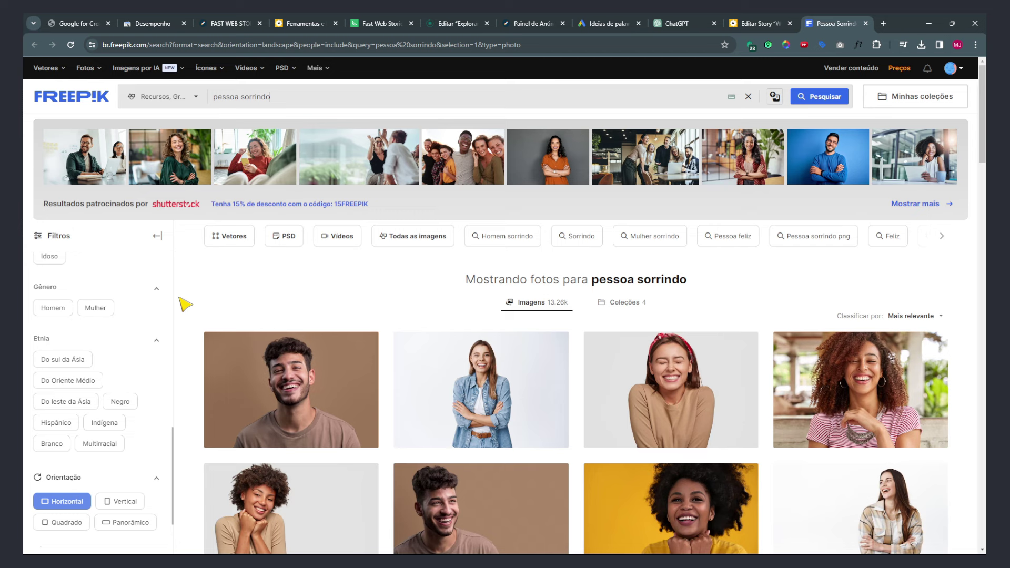
- Switch to the Mais Sobre Carros story editor and highlight the minimum full-screen image resolution in the design checklist
key(ctrl+shift+Tab)
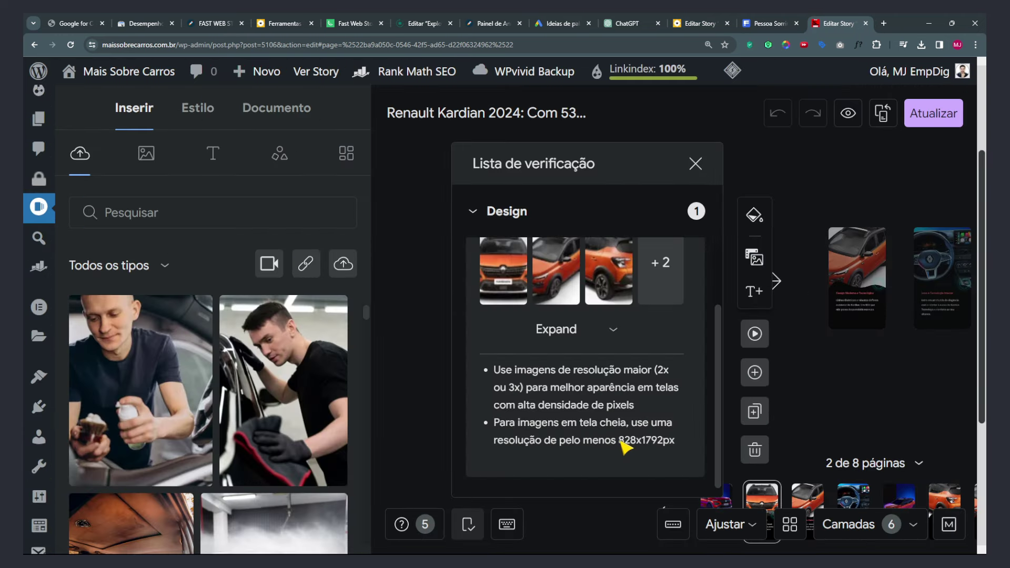
drag(620, 441, 665, 443)
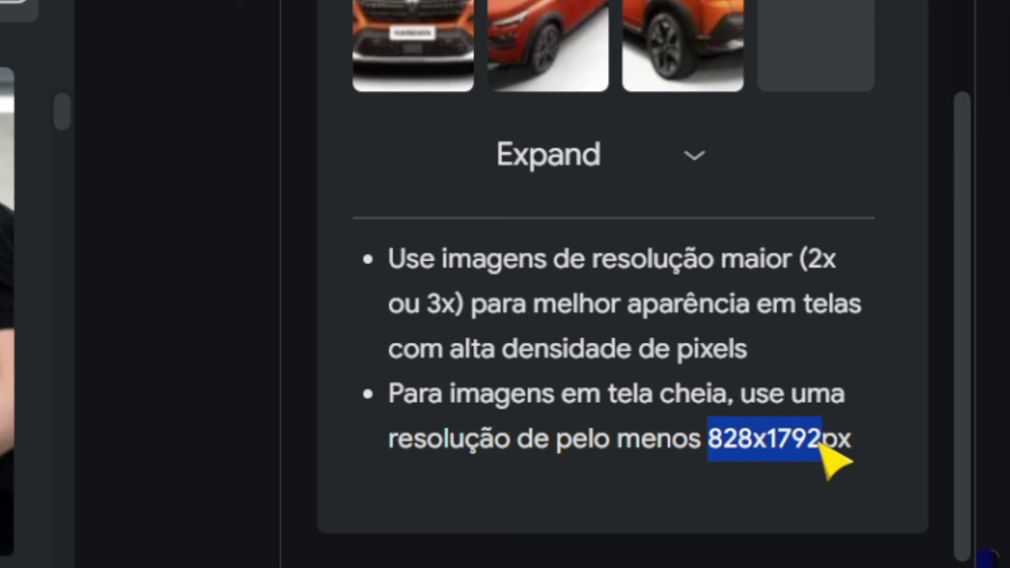
- Highlight the 828x1792px resolution guideline, switch to the Freepik photo search and set the orientation filter to Vertical only
drag(820, 444, 851, 444)
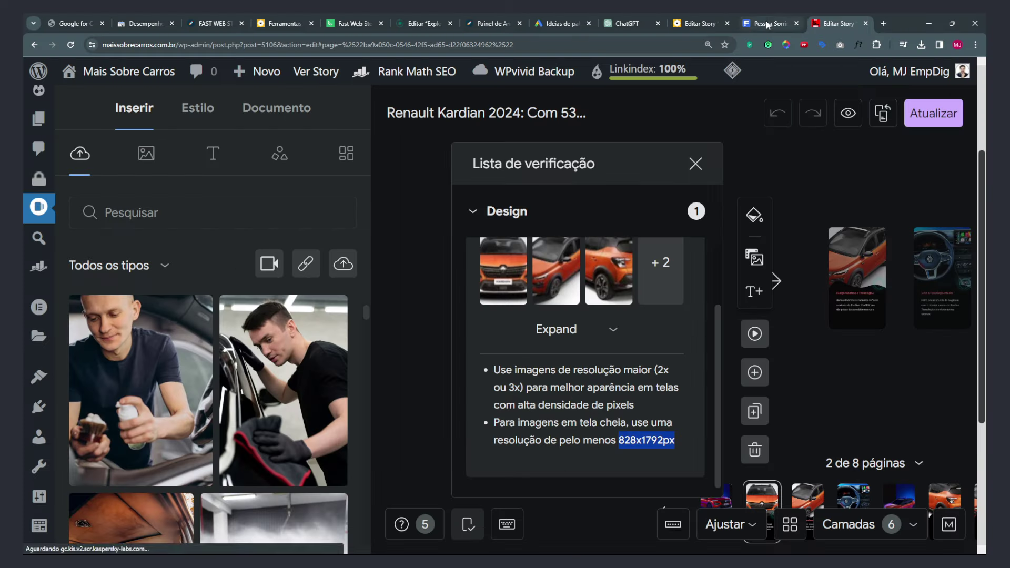
click(768, 24)
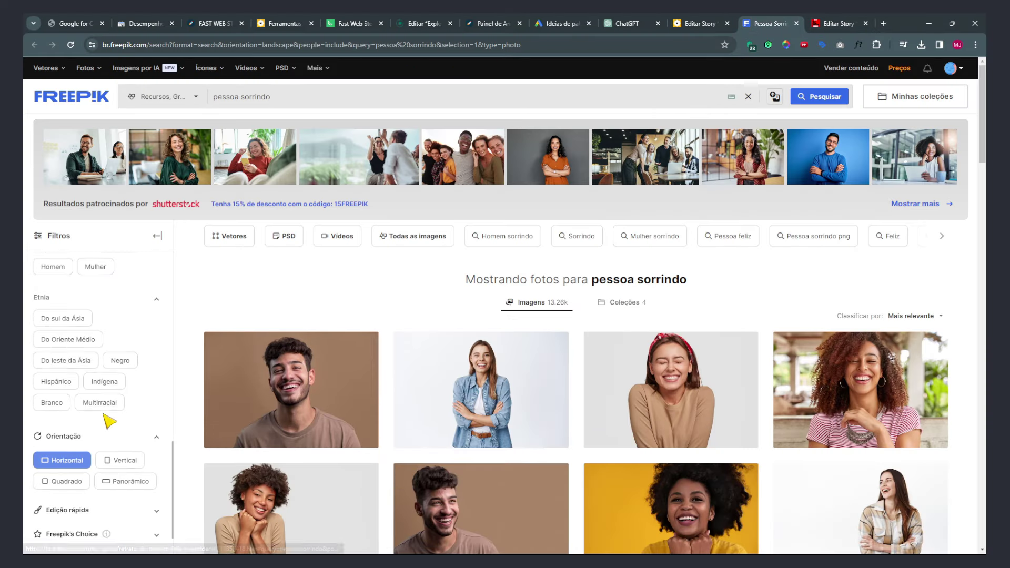
scroll(104, 424, down, 1)
click(116, 448)
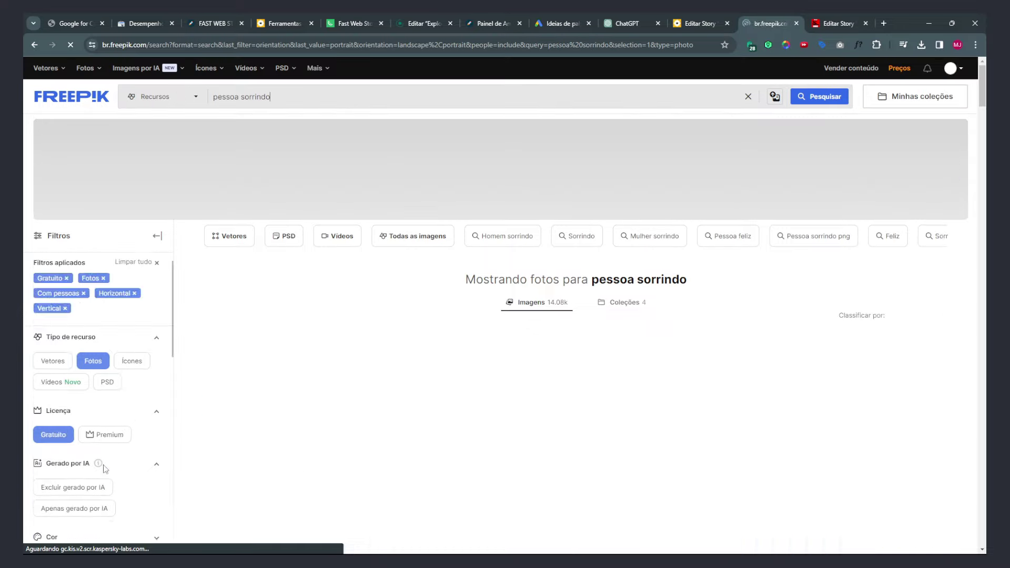
click(81, 459)
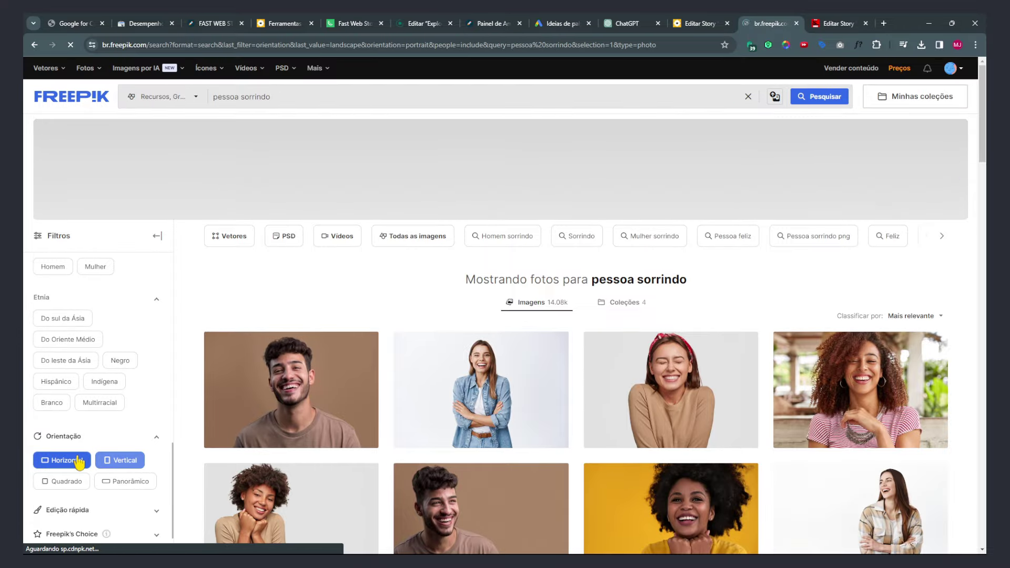
- Highlight Campina Grande in the Vai Explorar story title, and search Freepik for "lugares turisticos"
click(423, 23)
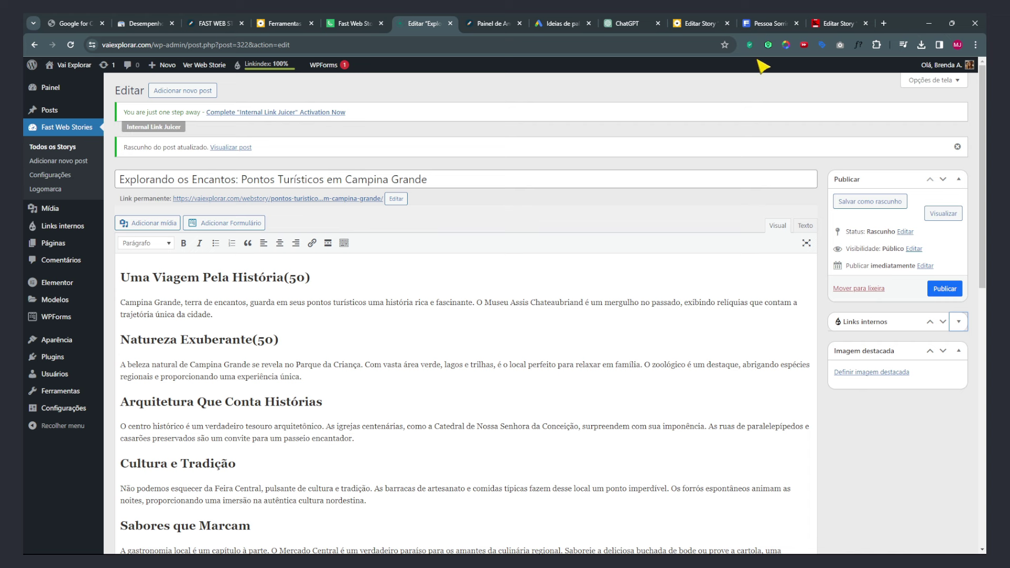
drag(345, 180, 426, 179)
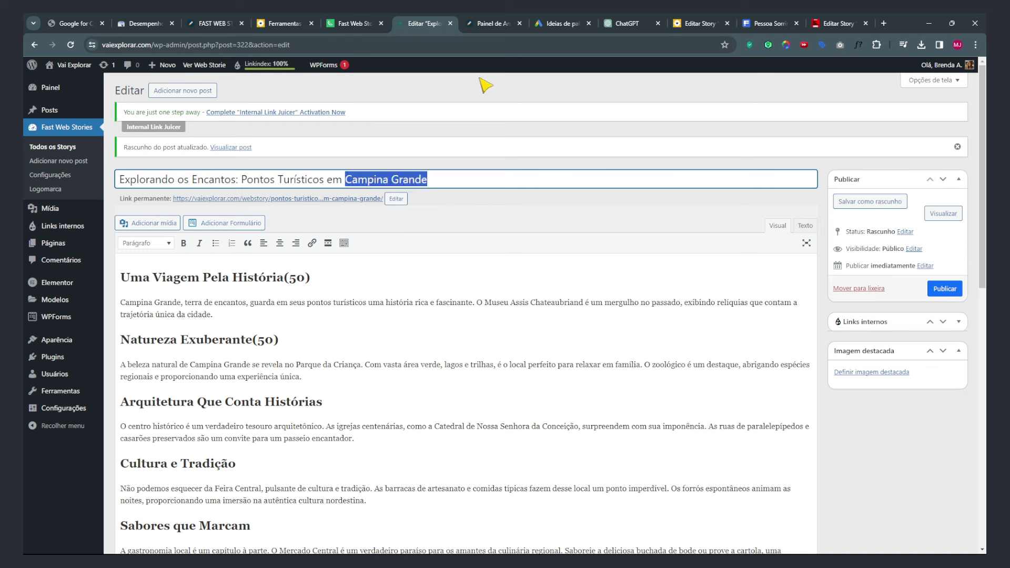
click(769, 23)
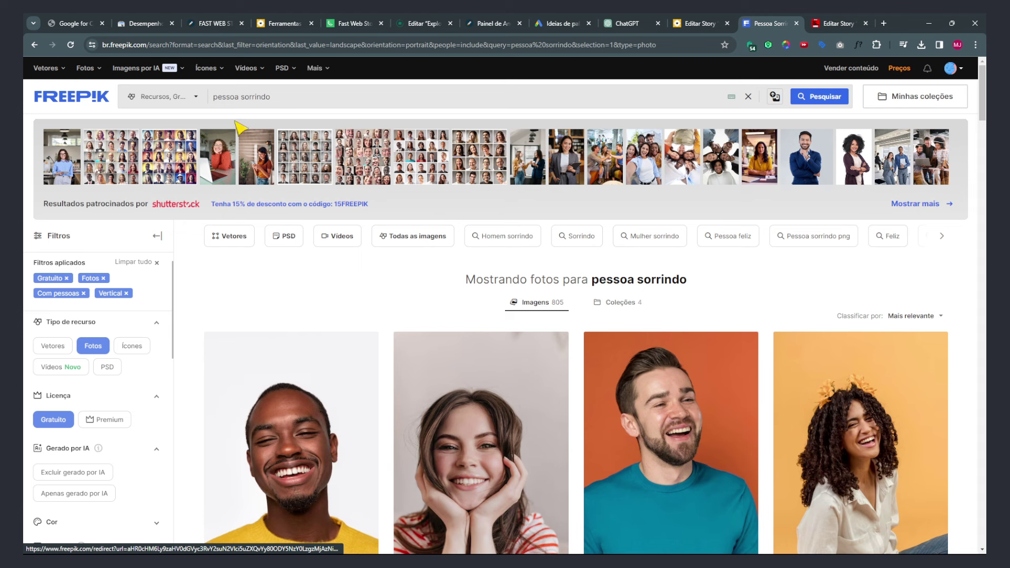
drag(244, 95, 199, 102)
key(BackSpace)
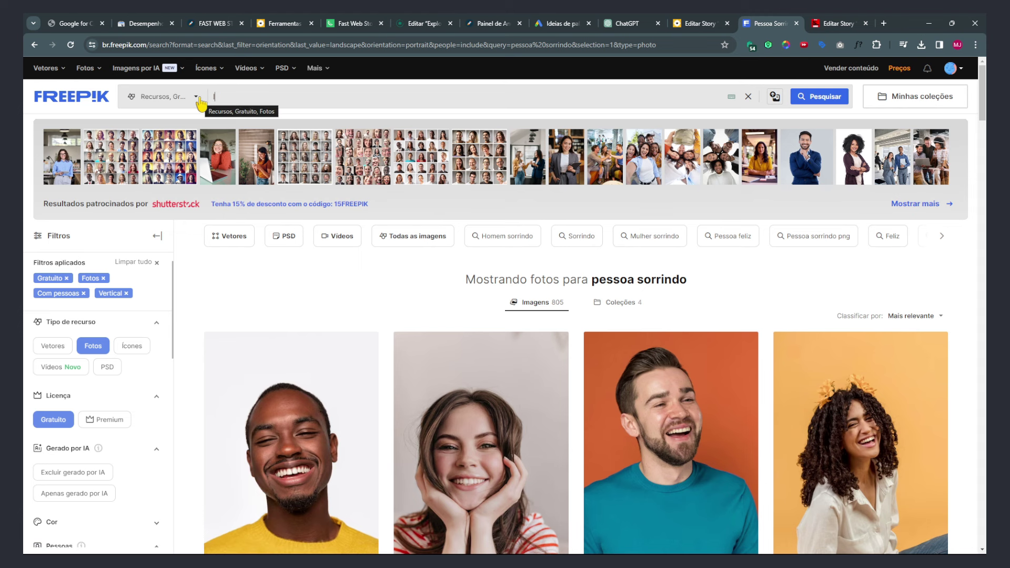
text(lugares turisticos)
key(Return)
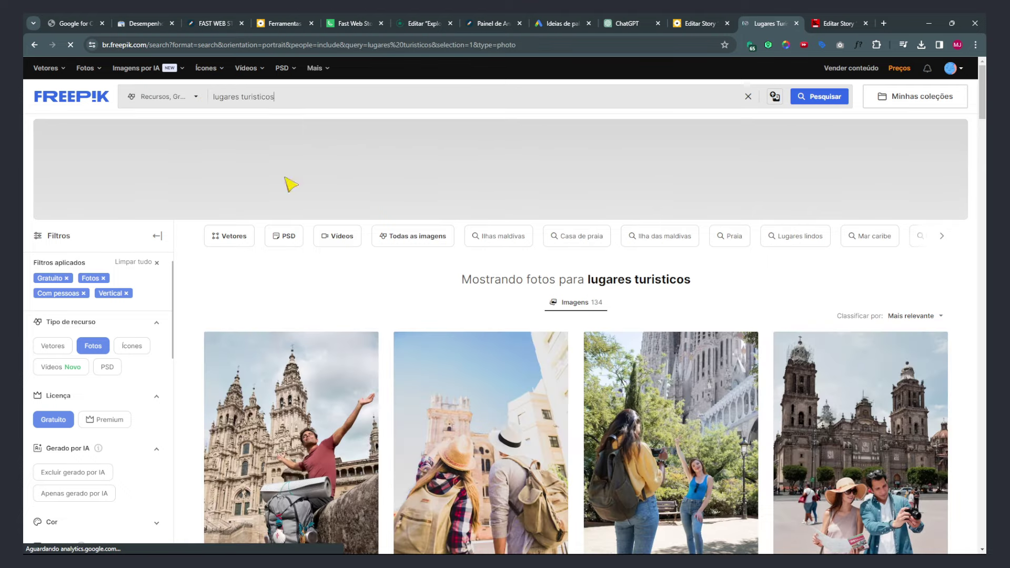
- Open the photo of the traveller at the historic cathedral and download it free in the Grande size, 1333 × 2000px
scroll(467, 262, down, 4)
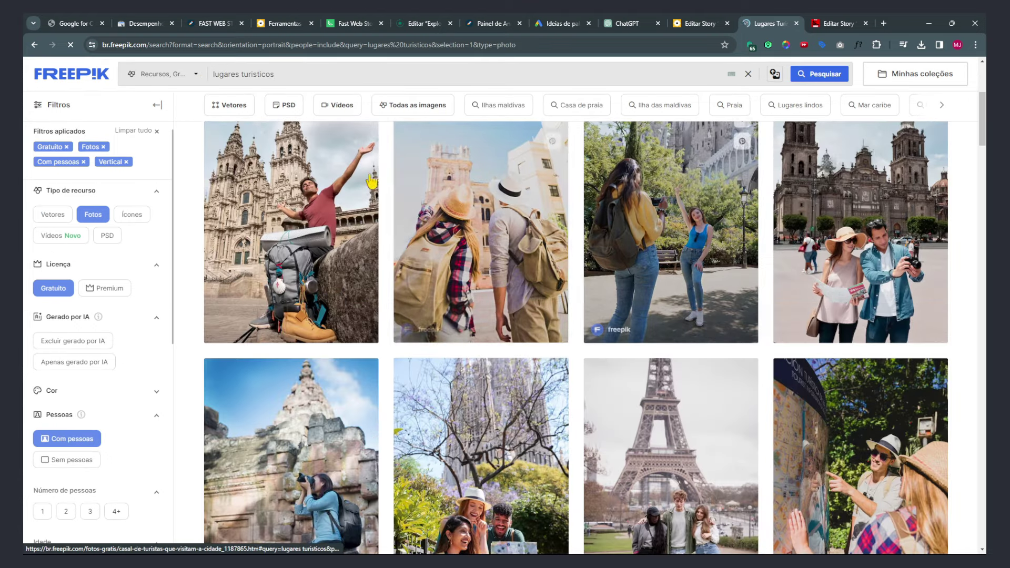
scroll(467, 261, up, 3)
click(289, 266)
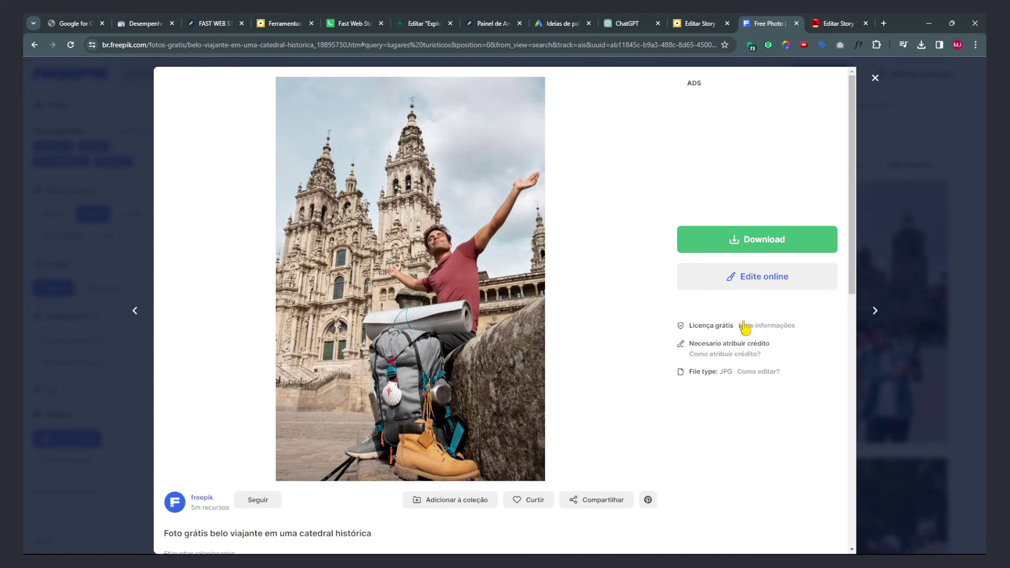
scroll(818, 384, down, 5)
scroll(813, 384, up, 5)
click(770, 242)
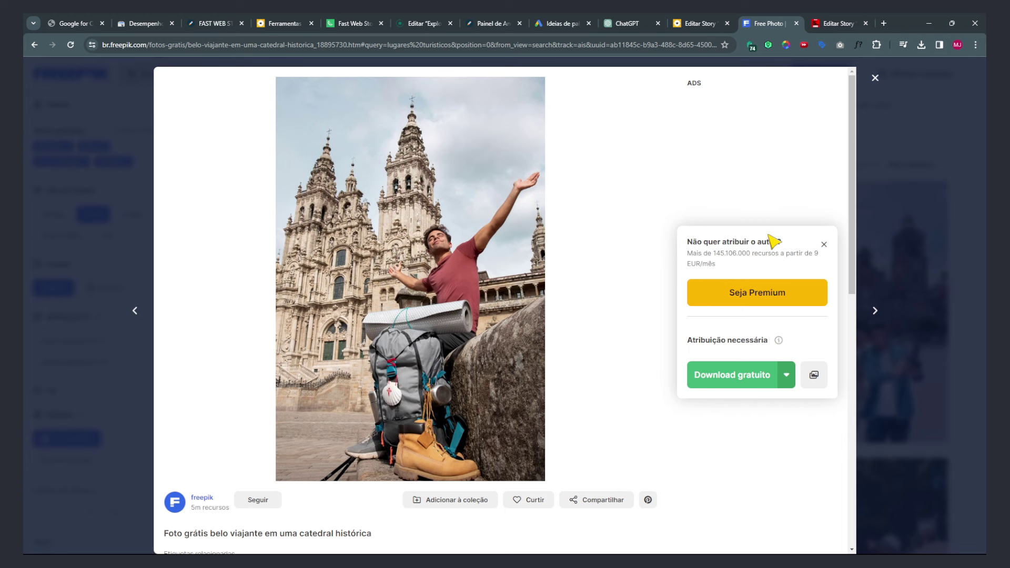
click(785, 376)
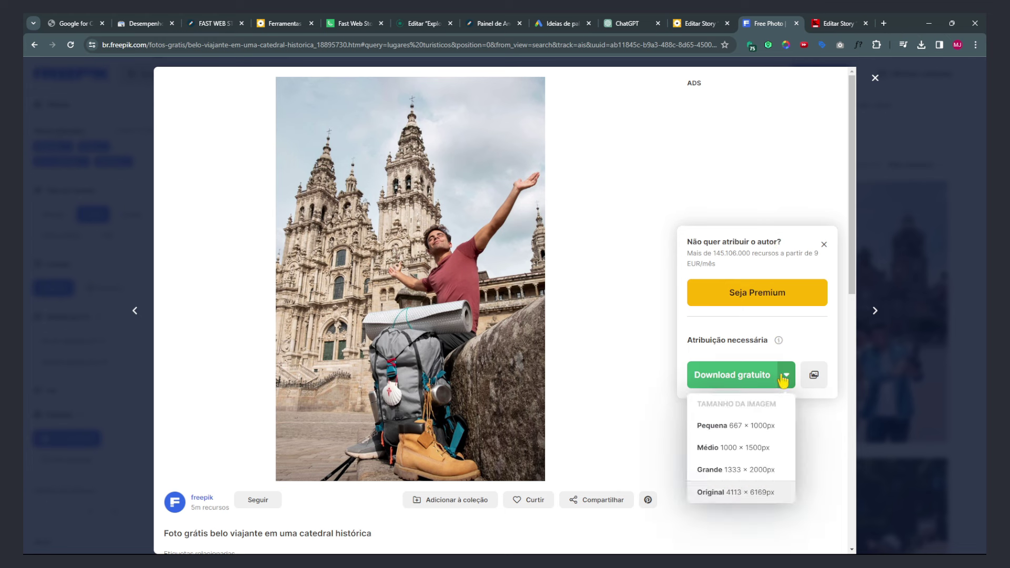
click(743, 470)
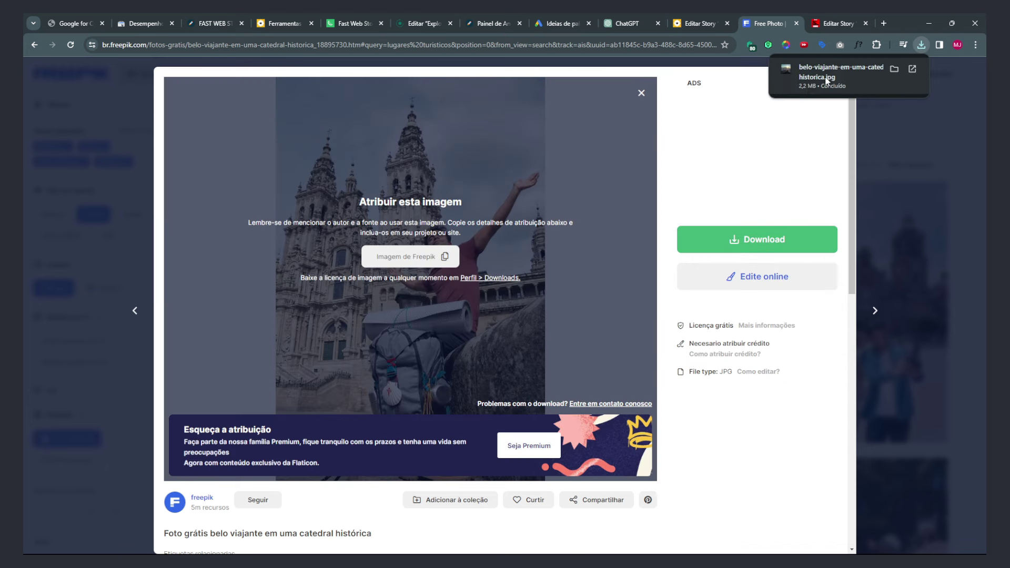
click(803, 85)
- Open the TinyPNG site in a new tab and upload the downloaded belo-viajante-em-uma-catedral-historica.jpg for compression
click(884, 23)
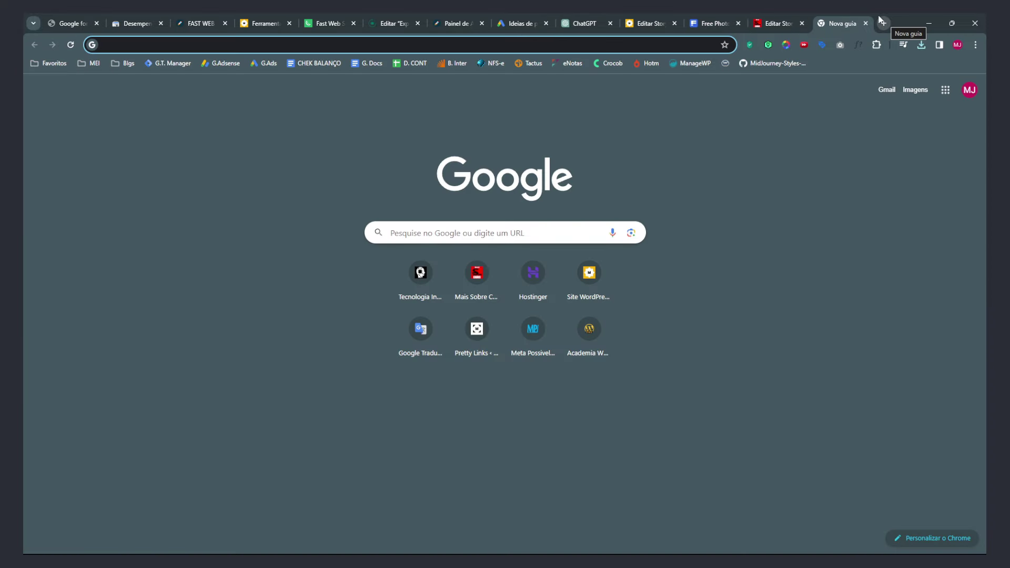
text(tinypng)
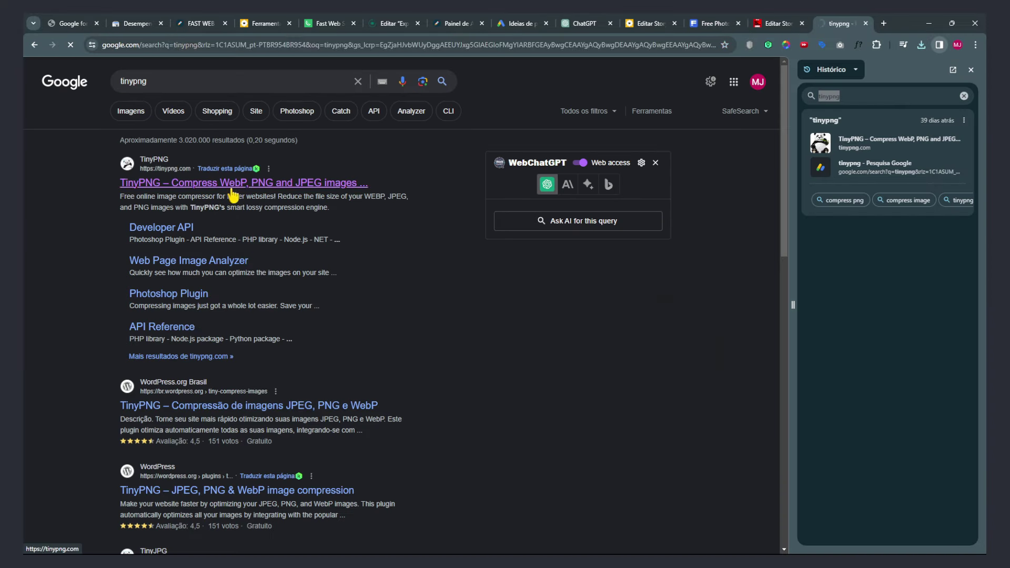
click(244, 185)
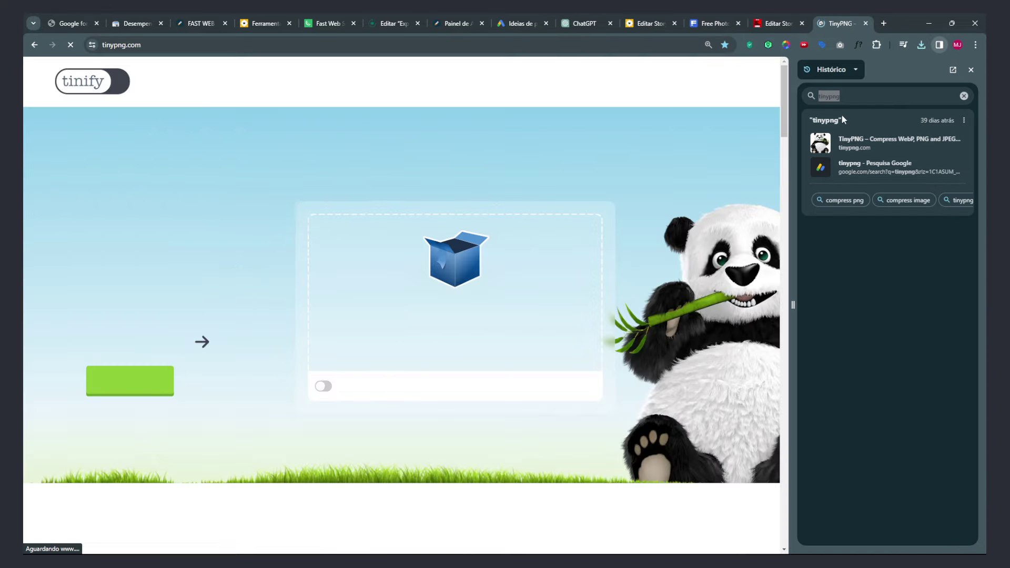
click(970, 70)
click(922, 45)
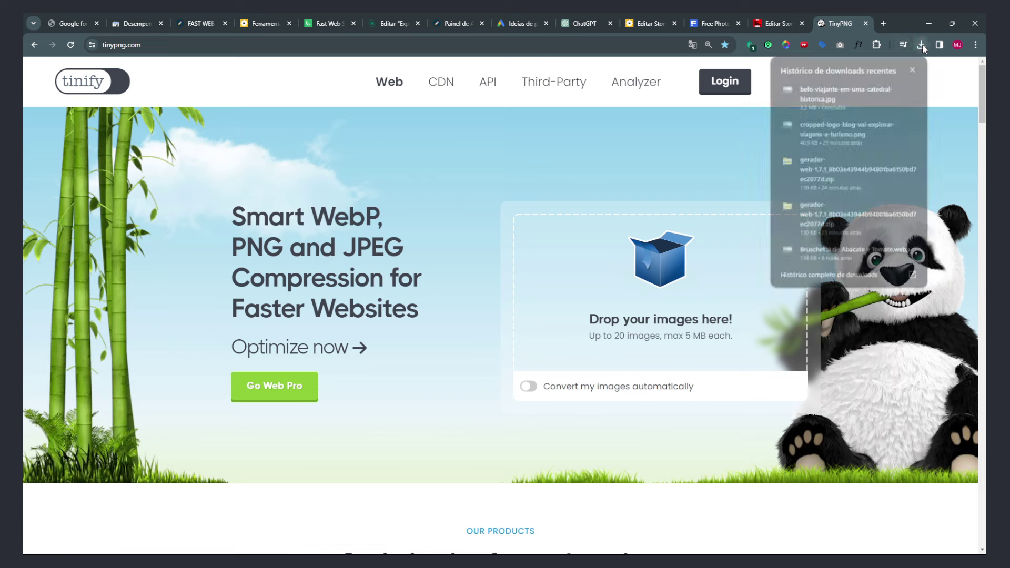
drag(842, 94, 626, 298)
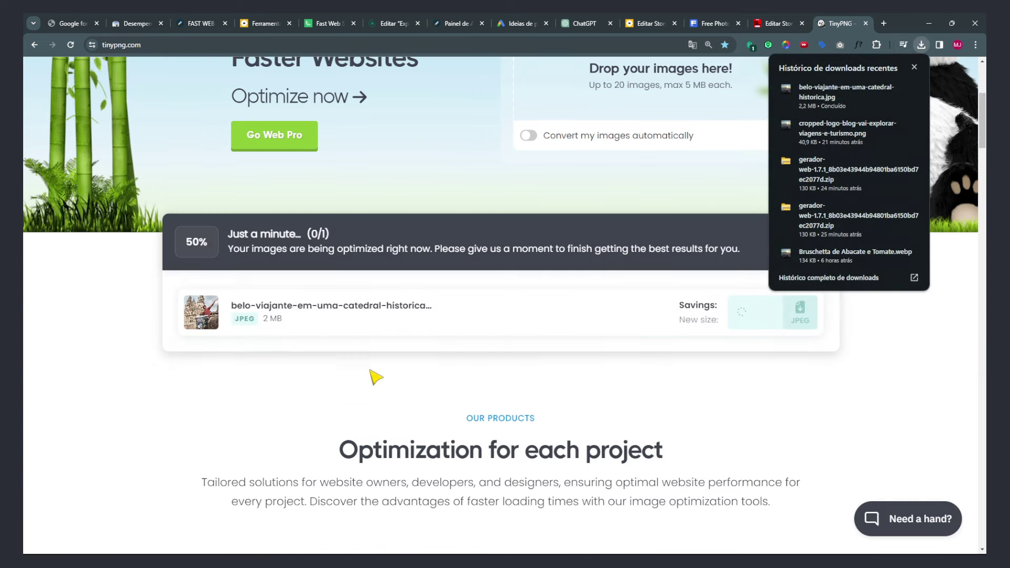